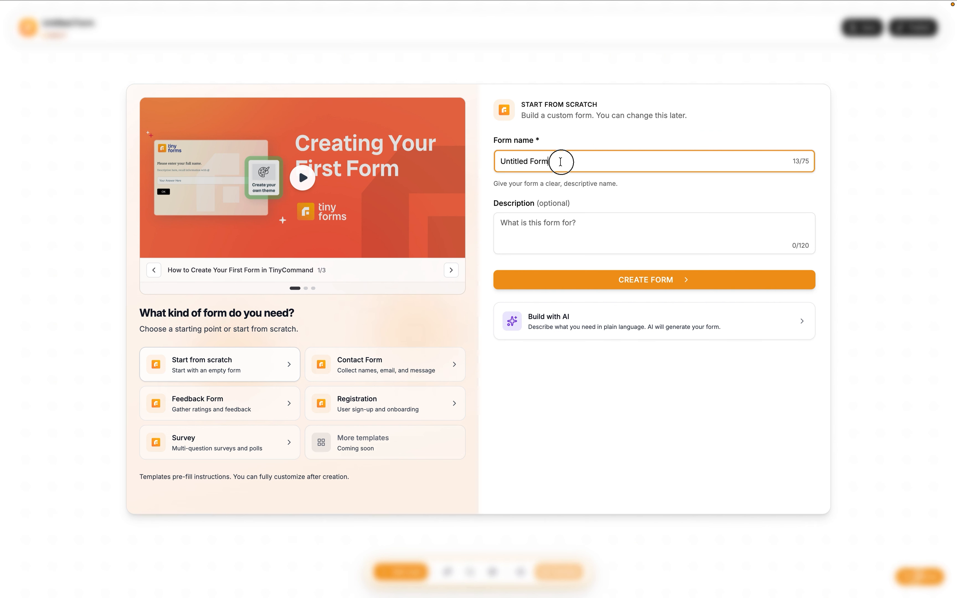
Create a form from scratch named "All About Read PDF"
{"action": "triple_click", "coordinate": [561, 161]}
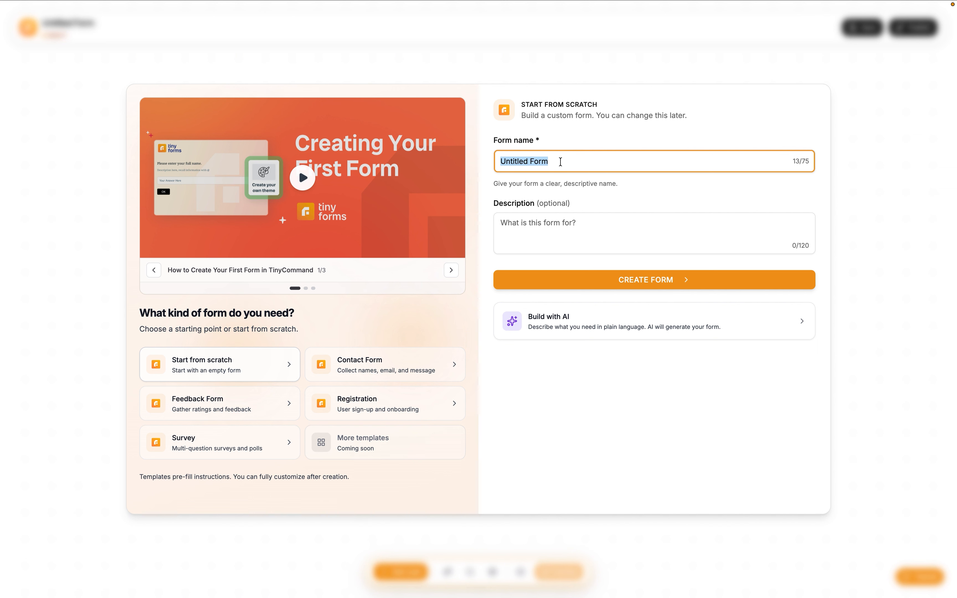
{"action": "type", "text": "All "}
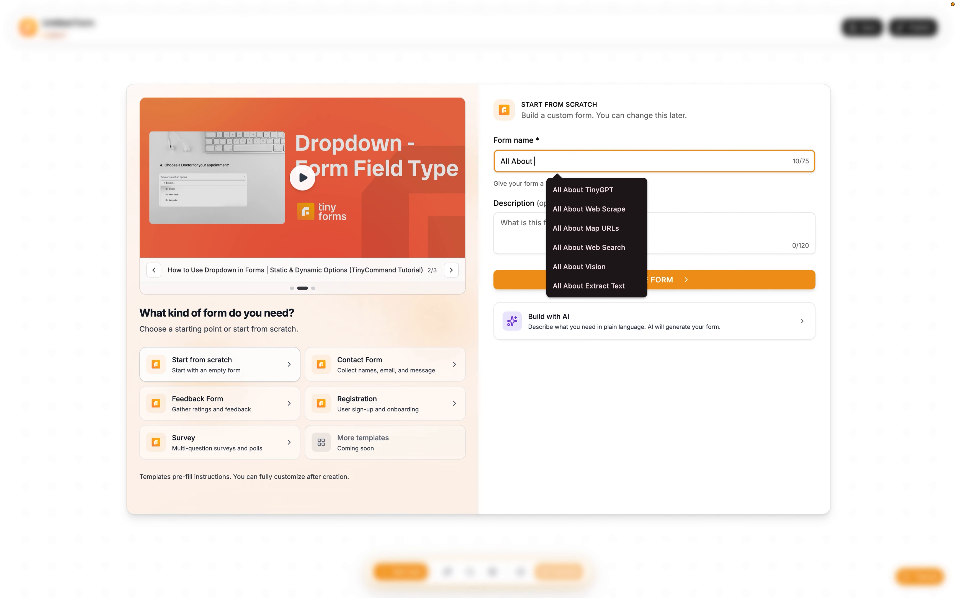
{"action": "type", "text": "About Re"}
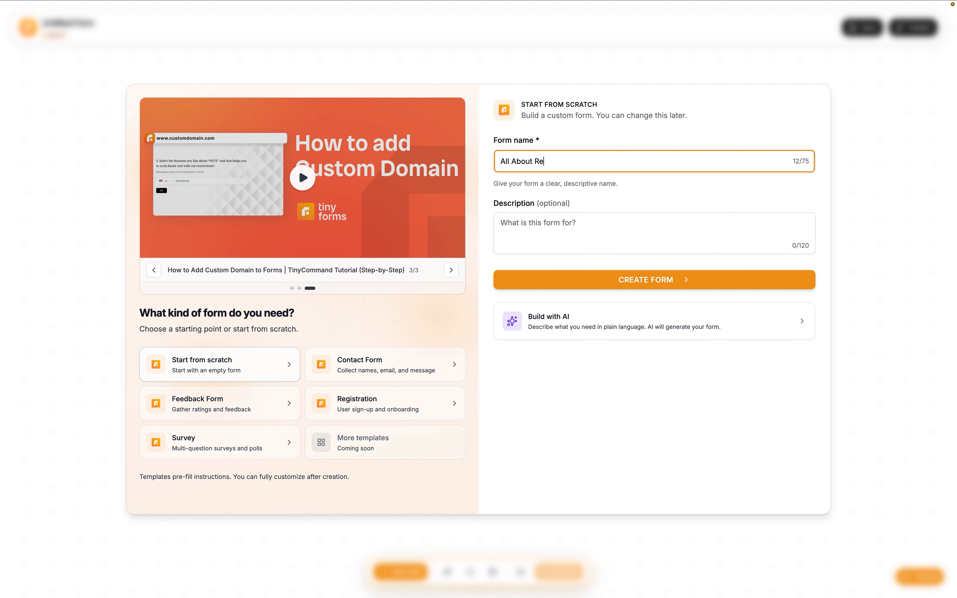
{"action": "type", "text": "ad PDF"}
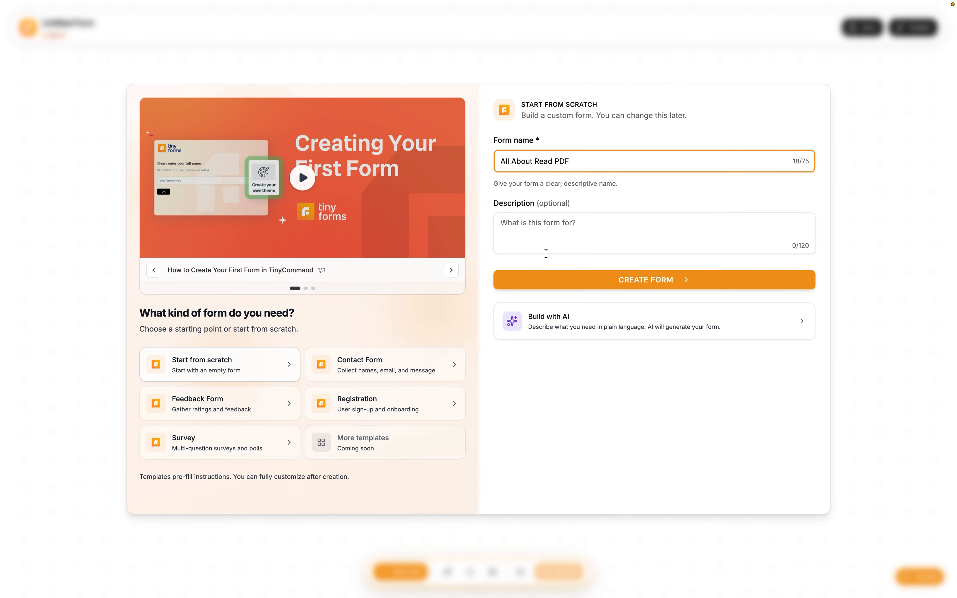
{"action": "left_click", "coordinate": [541, 281]}
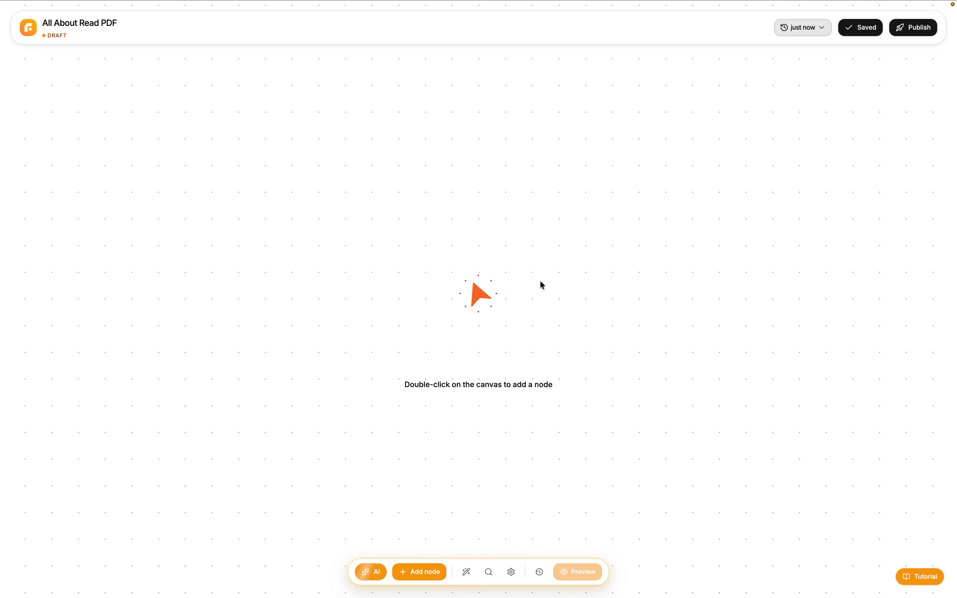
Add a Welcome Screen node with the heading "Welcome To Swiggato" and the description "Please fill you job application"
{"action": "double_click", "coordinate": [487, 362]}
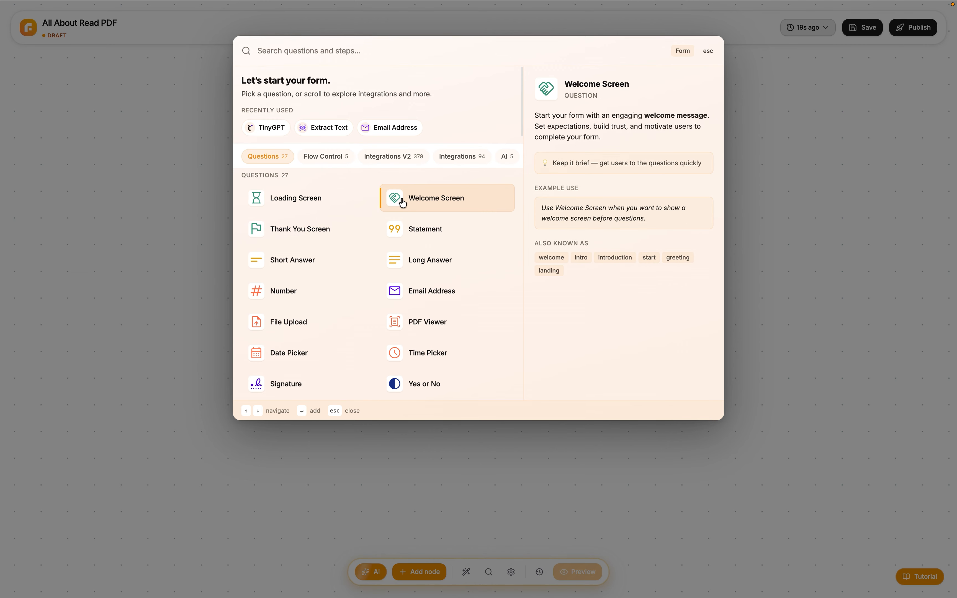
{"action": "left_click", "coordinate": [402, 202]}
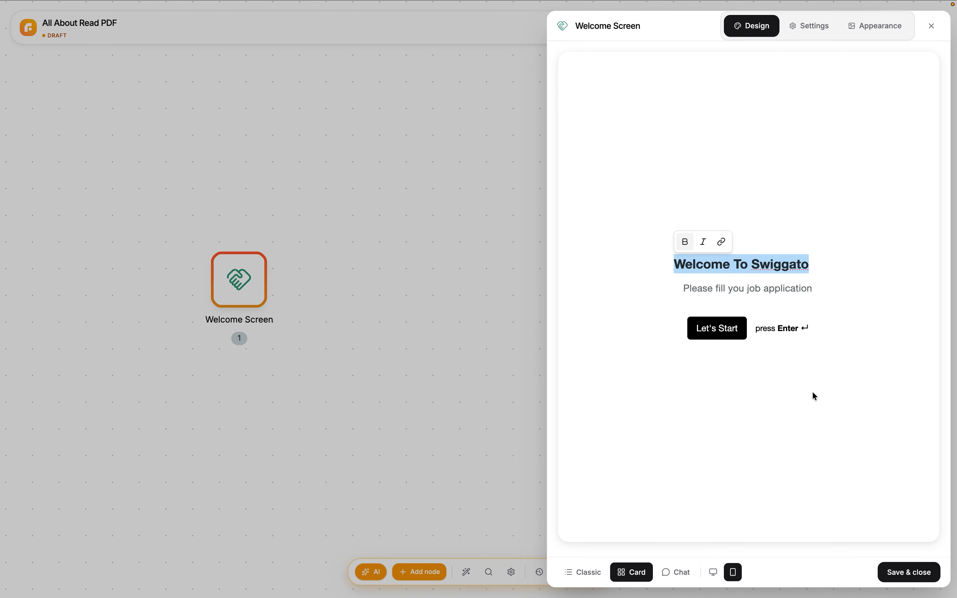
{"action": "left_click", "coordinate": [228, 284]}
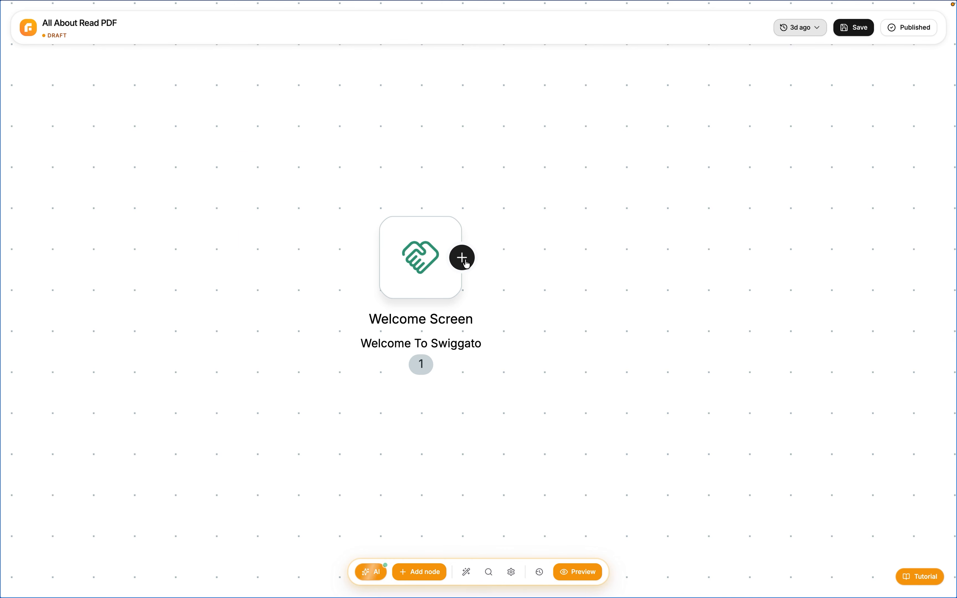
Add a Dropdown question after the Welcome Screen with the question text "Select Role"
{"action": "left_click", "coordinate": [467, 264]}
{"action": "scroll", "coordinate": [332, 352], "scroll_direction": "down", "scroll_amount": 5}
{"action": "left_click", "coordinate": [327, 354]}
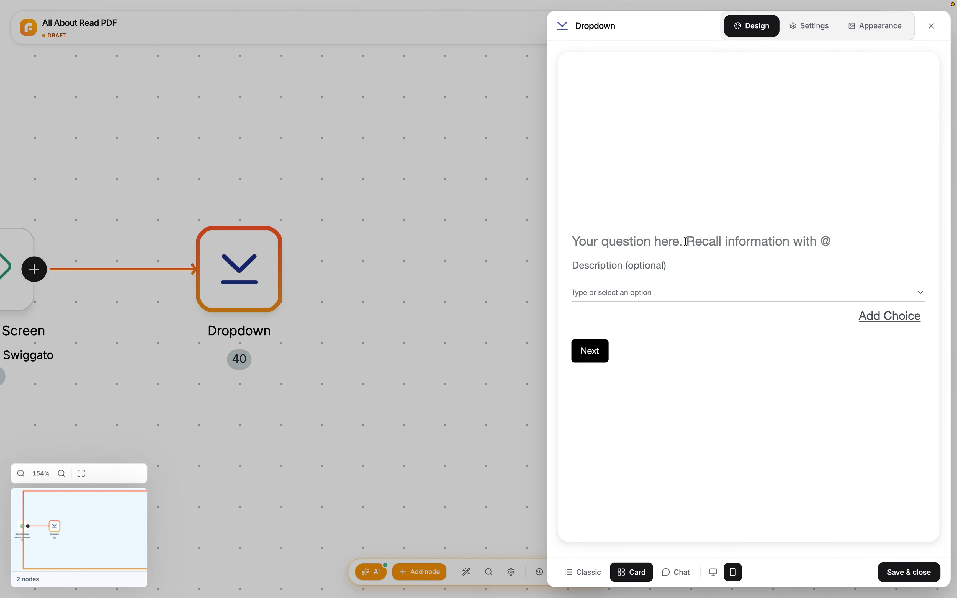
{"action": "type", "text": "Select Role"}
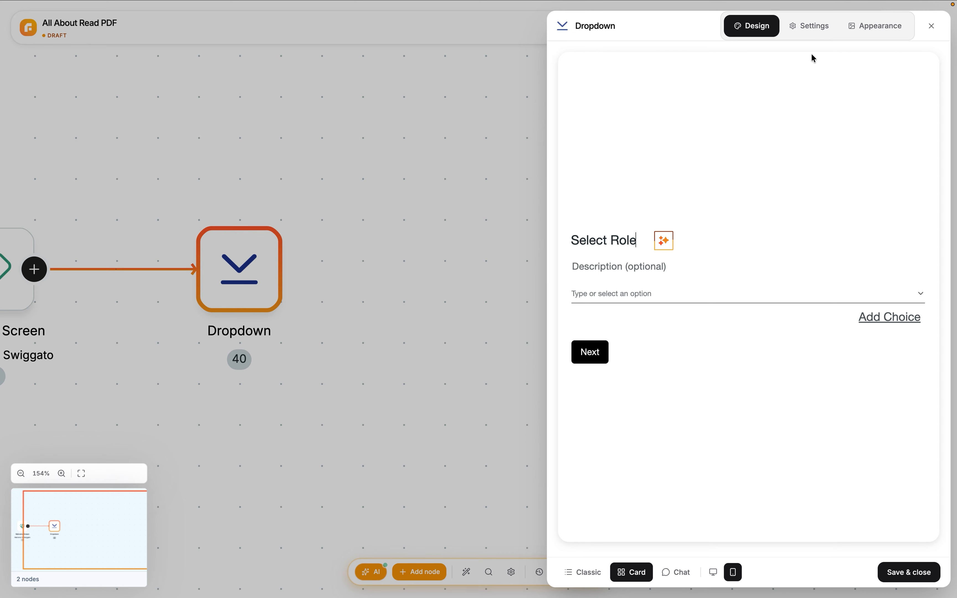
Give the dropdown the options Associate Product Manager, Product Management, Product Analyst and Growth Product Manager, and save the question
{"action": "left_click", "coordinate": [812, 27]}
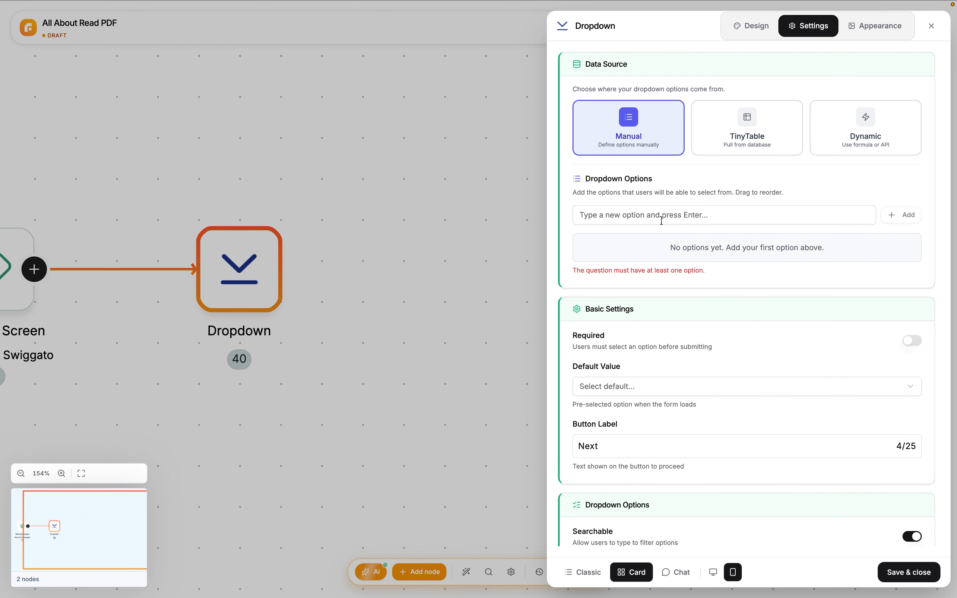
{"action": "left_click", "coordinate": [662, 219]}
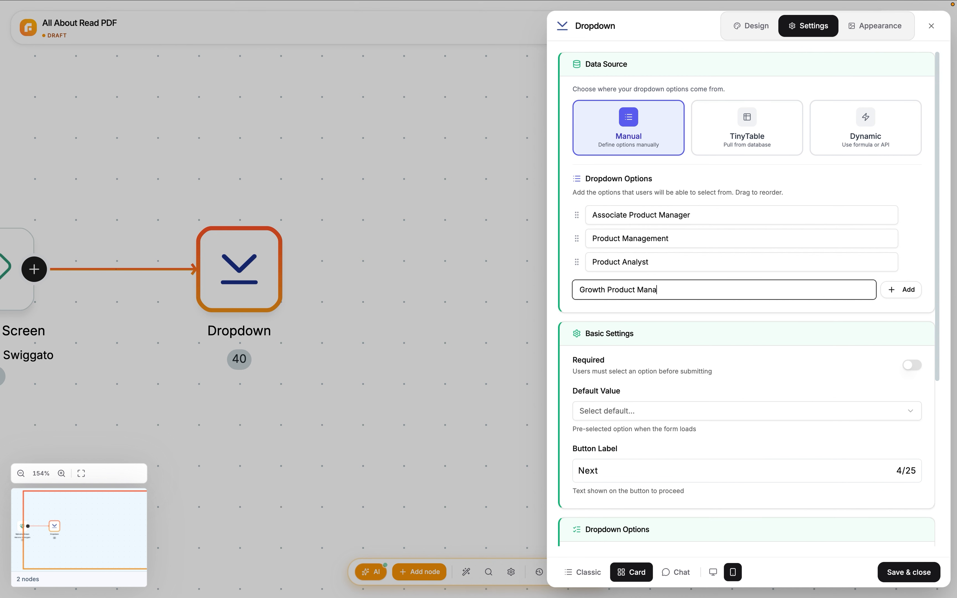
{"action": "key", "text": "Return"}
{"action": "scroll", "coordinate": [793, 401], "scroll_direction": "down", "scroll_amount": 10}
{"action": "left_click", "coordinate": [908, 571]}
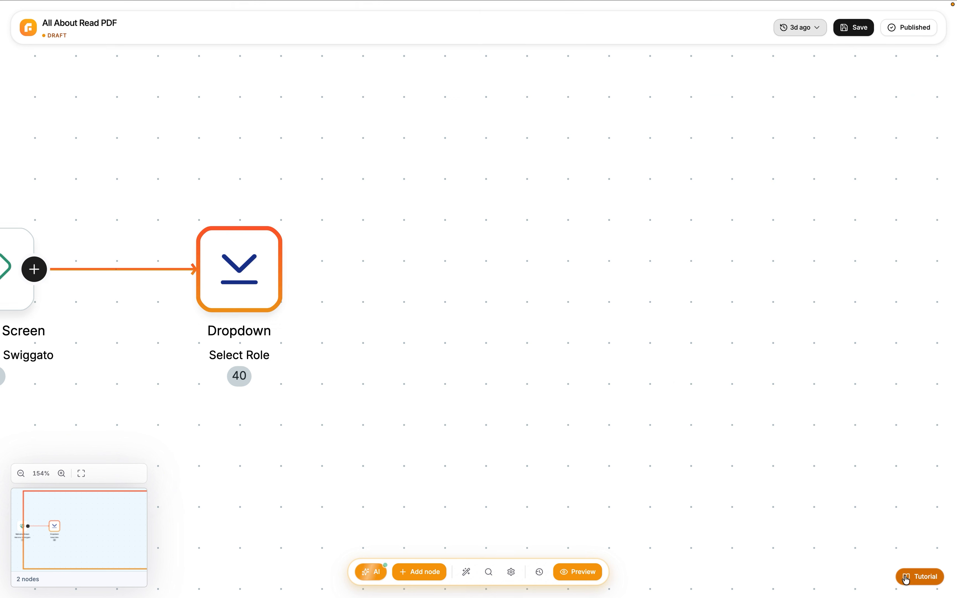
Add a File Upload question after the Dropdown with the question text "Upload Your CV"
{"action": "left_click", "coordinate": [507, 245]}
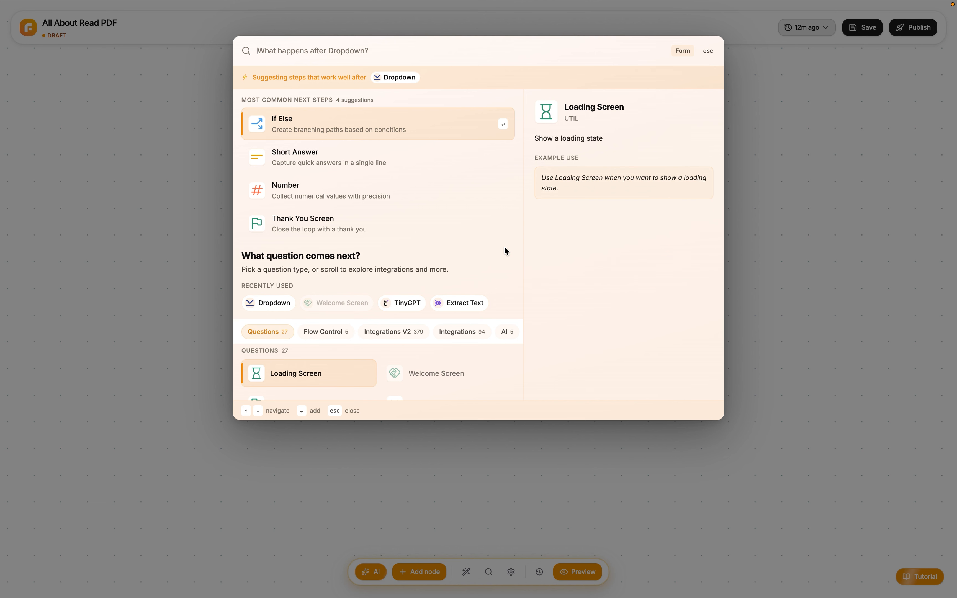
{"action": "scroll", "coordinate": [376, 194], "scroll_direction": "down", "scroll_amount": 5}
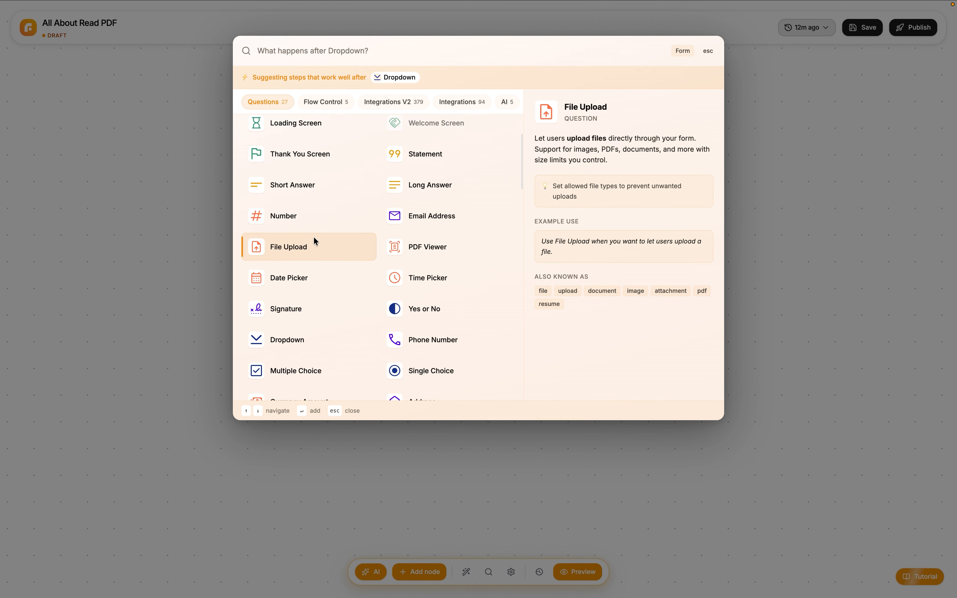
{"action": "left_click", "coordinate": [314, 241]}
{"action": "type", "text": "Upload Your CV"}
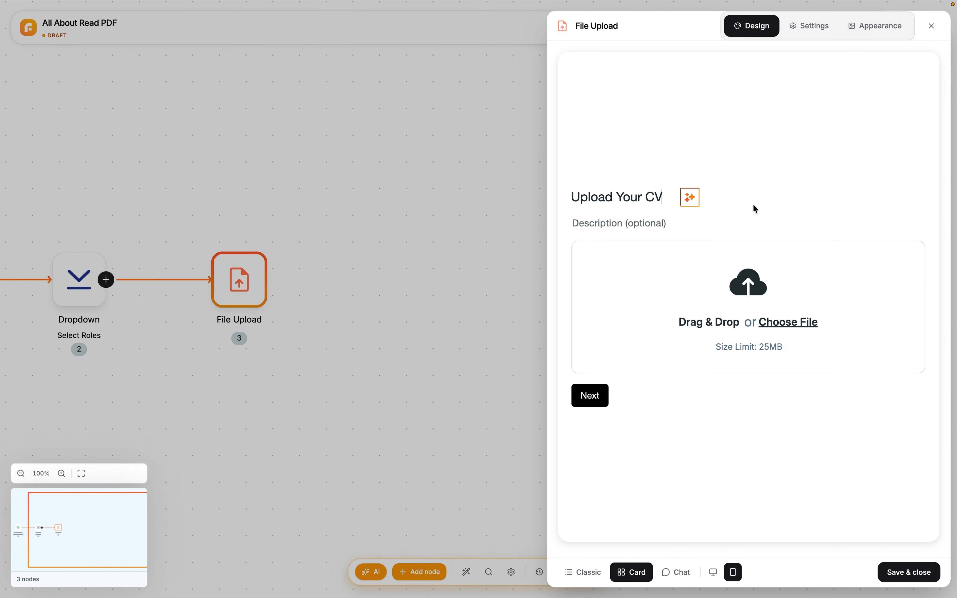
{"action": "left_click", "coordinate": [932, 26]}
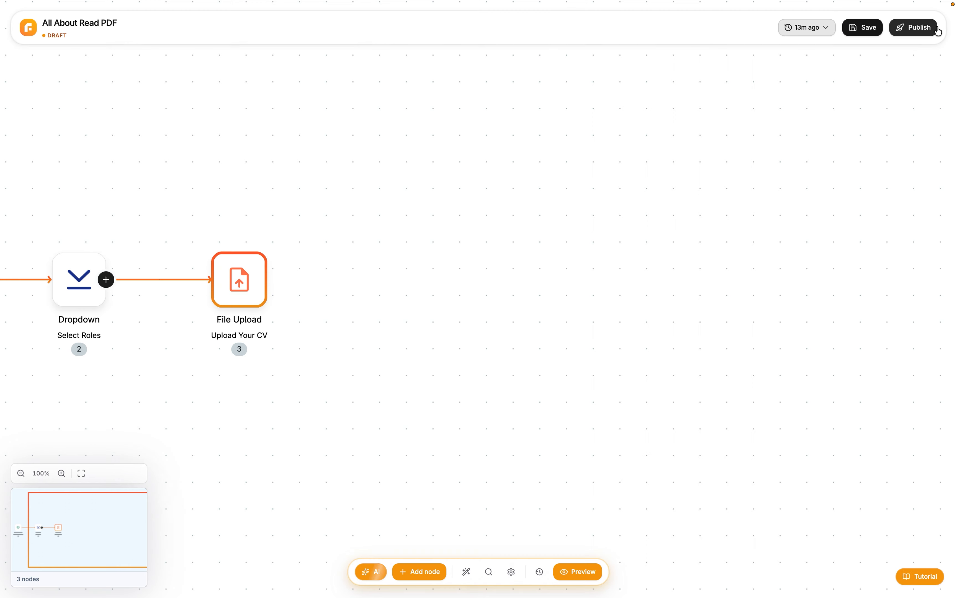
Add a Read PDF node after the File Upload question
{"action": "left_click", "coordinate": [266, 281]}
{"action": "scroll", "coordinate": [301, 217], "scroll_direction": "down", "scroll_amount": 5}
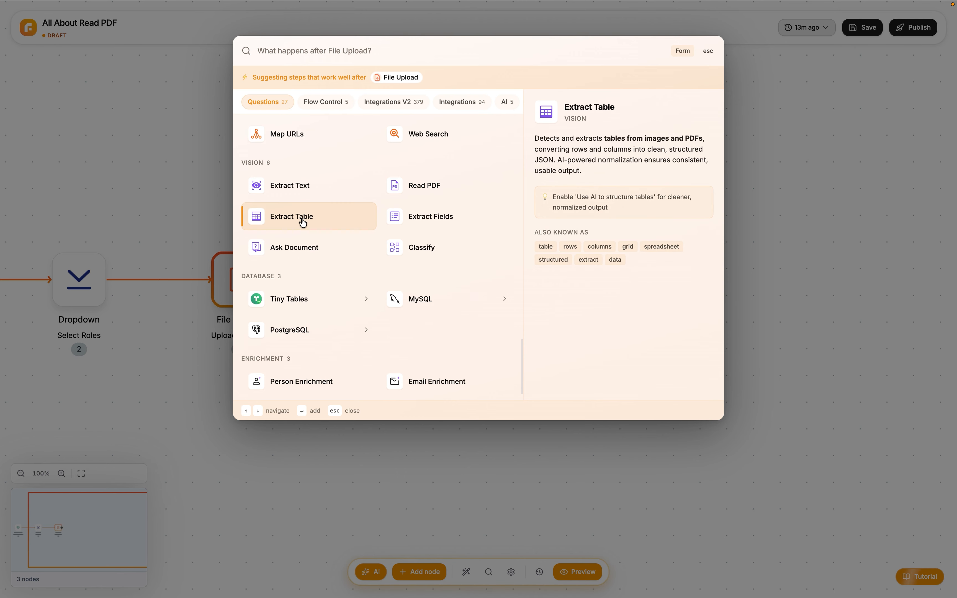
{"action": "left_click", "coordinate": [412, 192]}
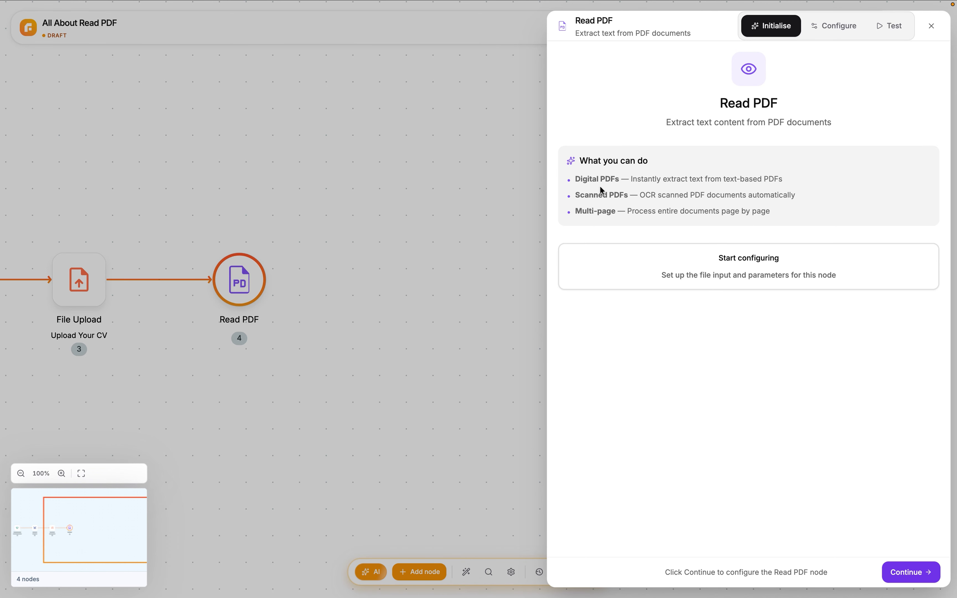
Configure the Read PDF node's PDF File URL to use the url value from the Upload Your CV question
{"action": "left_click", "coordinate": [655, 253]}
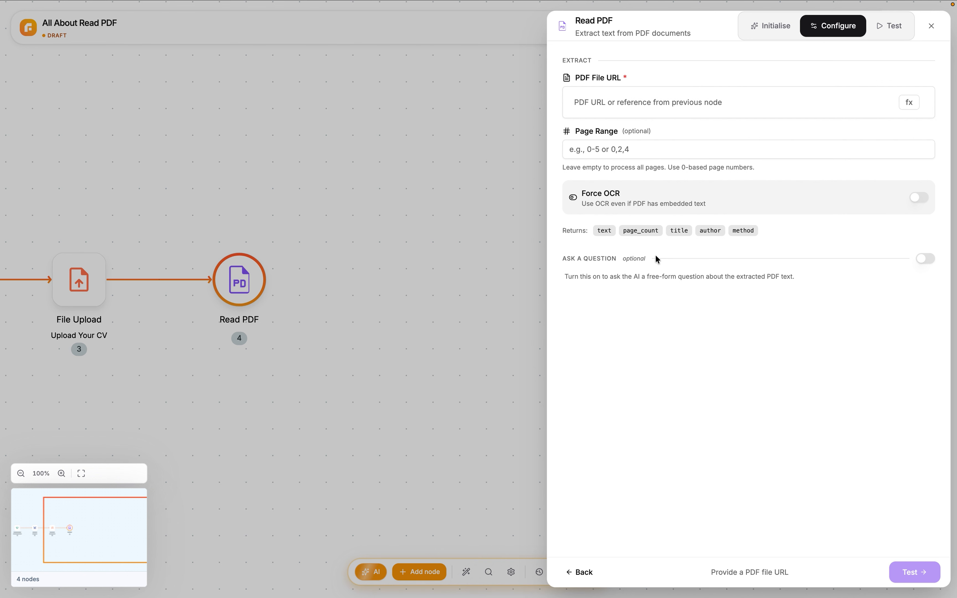
{"action": "left_click", "coordinate": [662, 97]}
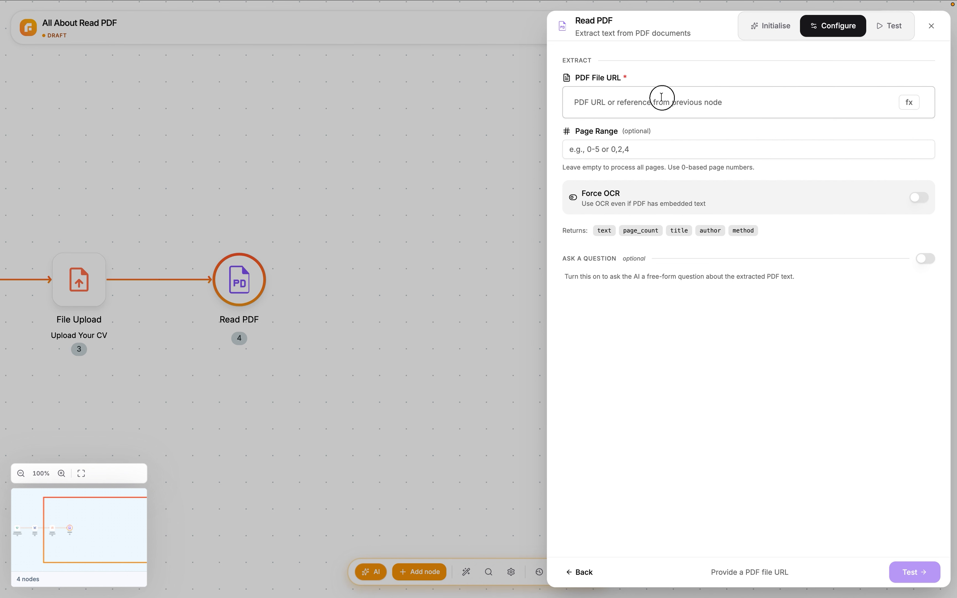
{"action": "key", "text": "slash"}
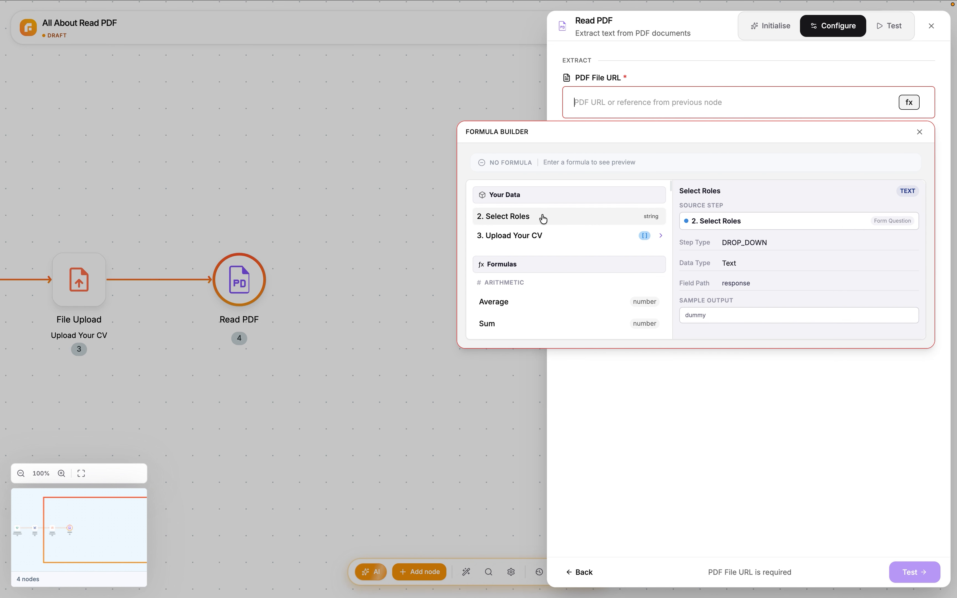
{"action": "left_click", "coordinate": [533, 234]}
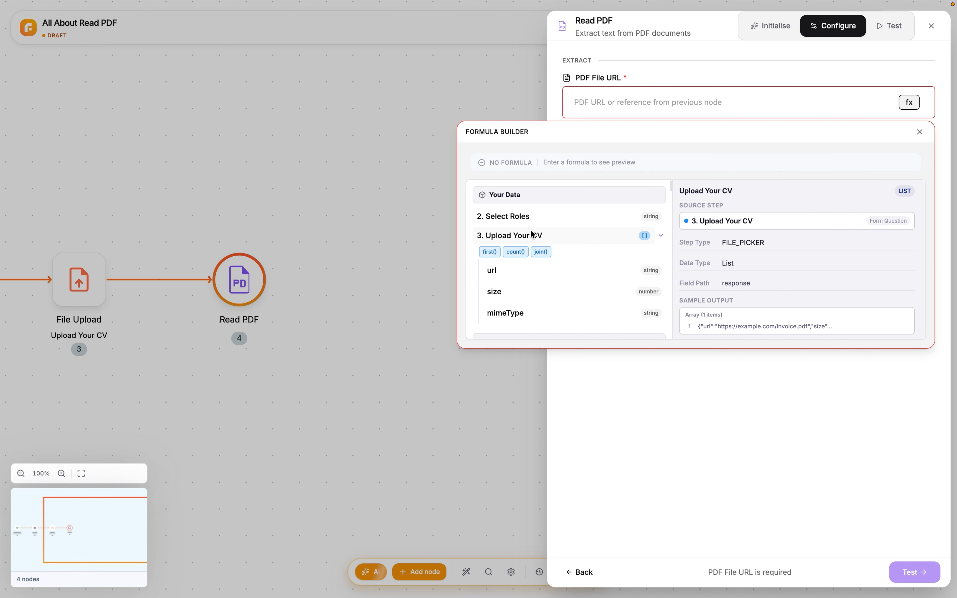
{"action": "left_click", "coordinate": [512, 280]}
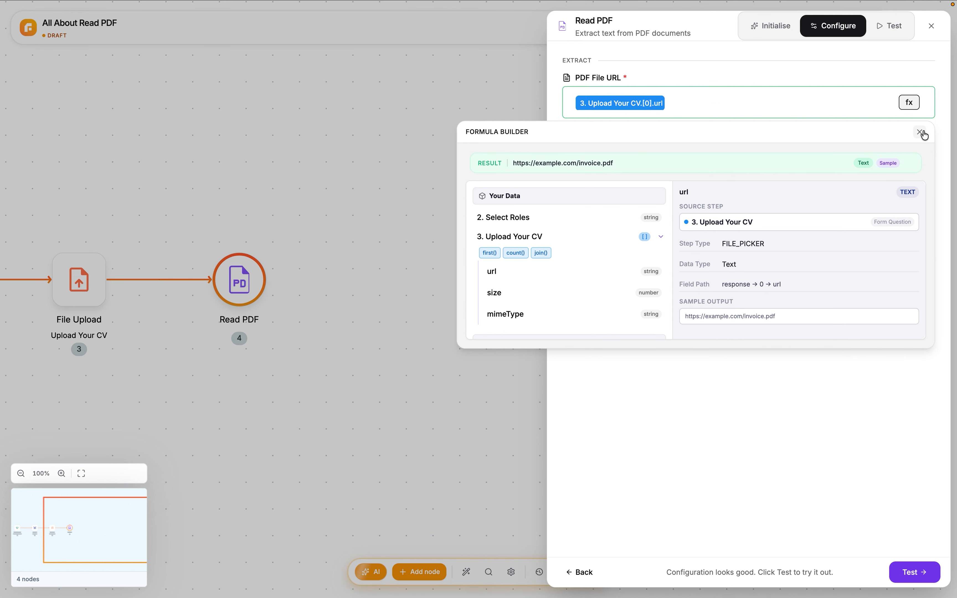
{"action": "left_click", "coordinate": [920, 133]}
Set the Read PDF node's page range to 0-2
{"action": "left_click", "coordinate": [695, 156]}
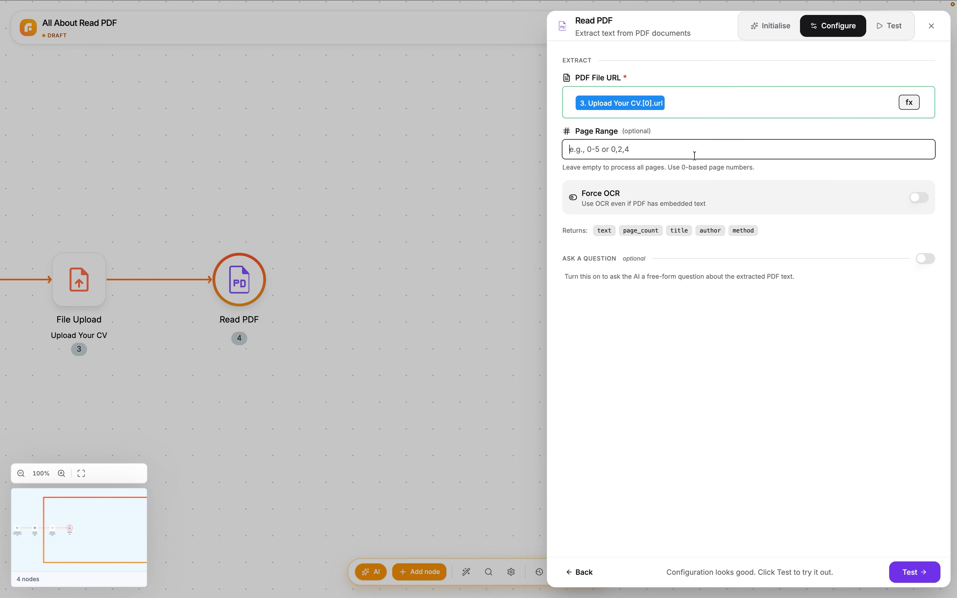
{"action": "type", "text": "0-2"}
{"action": "left_click", "coordinate": [731, 183]}
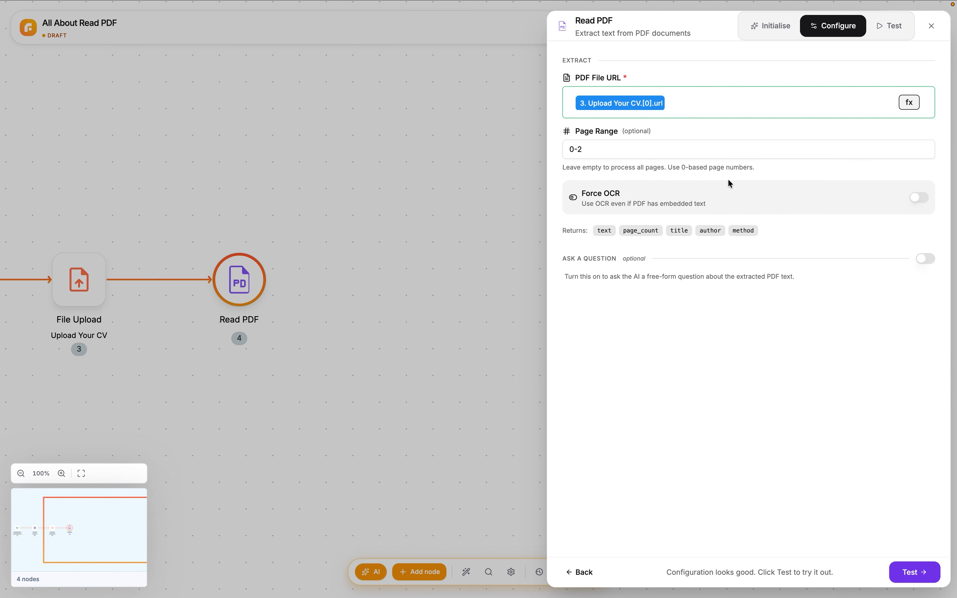
{"action": "left_click", "coordinate": [919, 203]}
Try the AI question "list the job experience mention in the CV" with a structured answer, and switch the question option back off
{"action": "left_click", "coordinate": [925, 260]}
{"action": "left_click", "coordinate": [696, 310]}
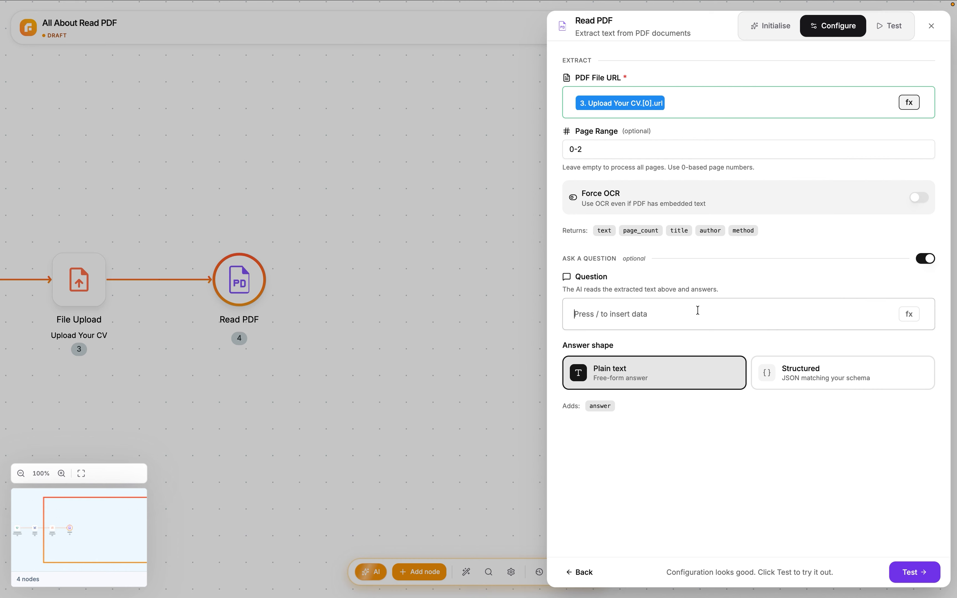
{"action": "type", "text": "list the job experience"}
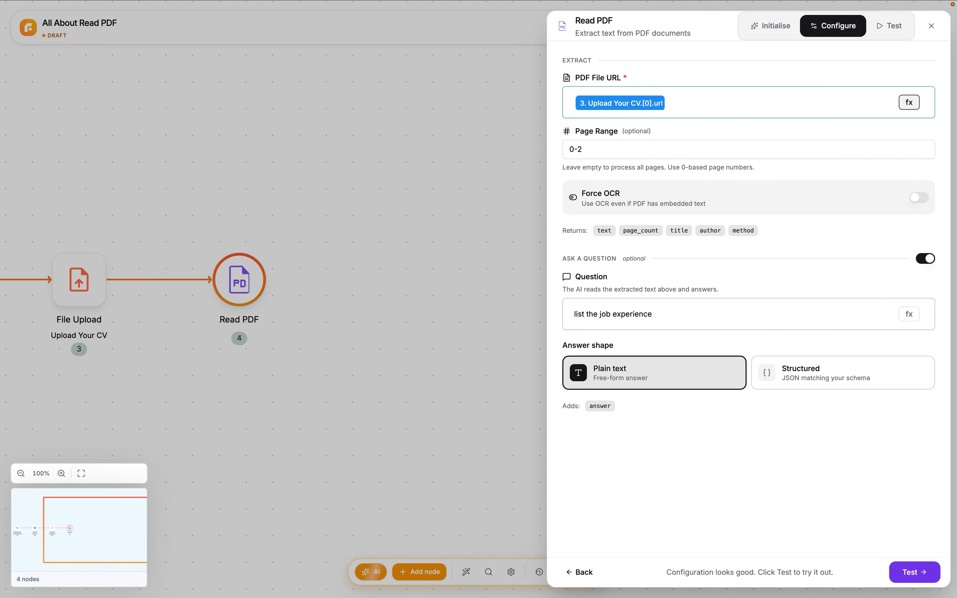
{"action": "type", "text": " mention in the CV"}
{"action": "left_click", "coordinate": [787, 373]}
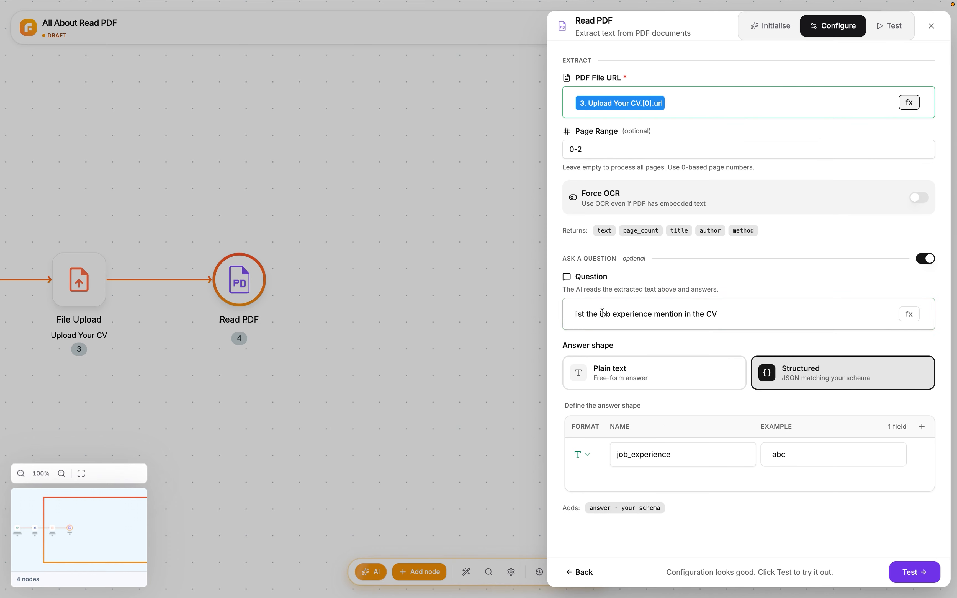
{"action": "left_click", "coordinate": [925, 259]}
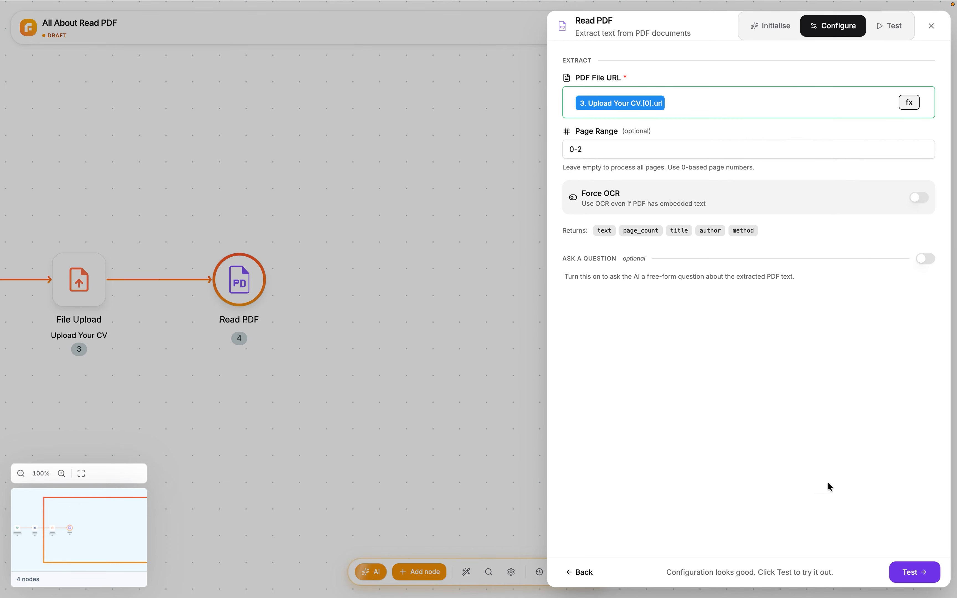
Finish the Read PDF configuration and save and close the node without running a test
{"action": "left_click", "coordinate": [905, 574]}
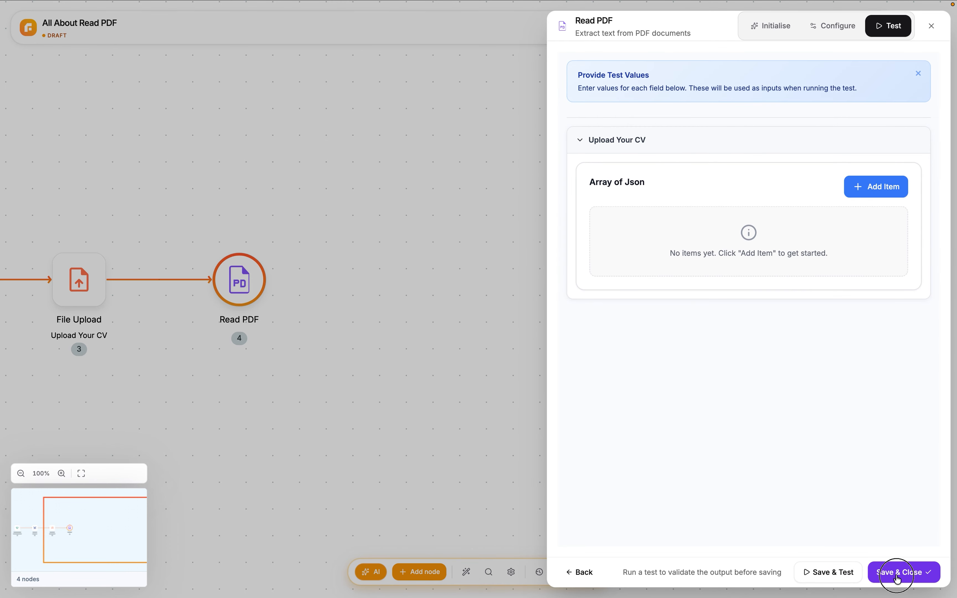
{"action": "left_click", "coordinate": [899, 578]}
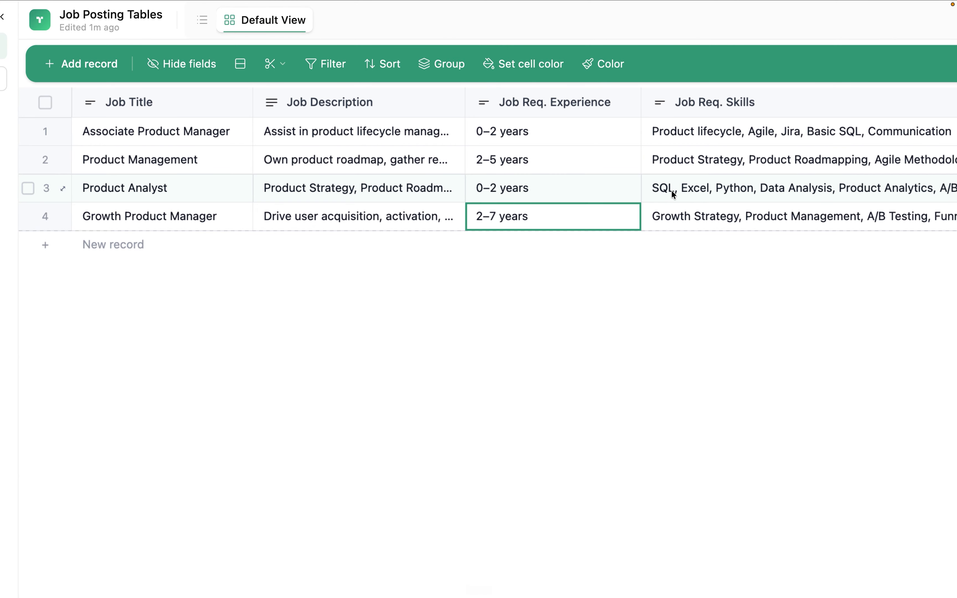
Review the Job Title, Job Description, Job Req. Experience and Job Req. Skills columns in the Job Posting Tables of Tiny Tables
{"action": "left_click", "coordinate": [212, 101]}
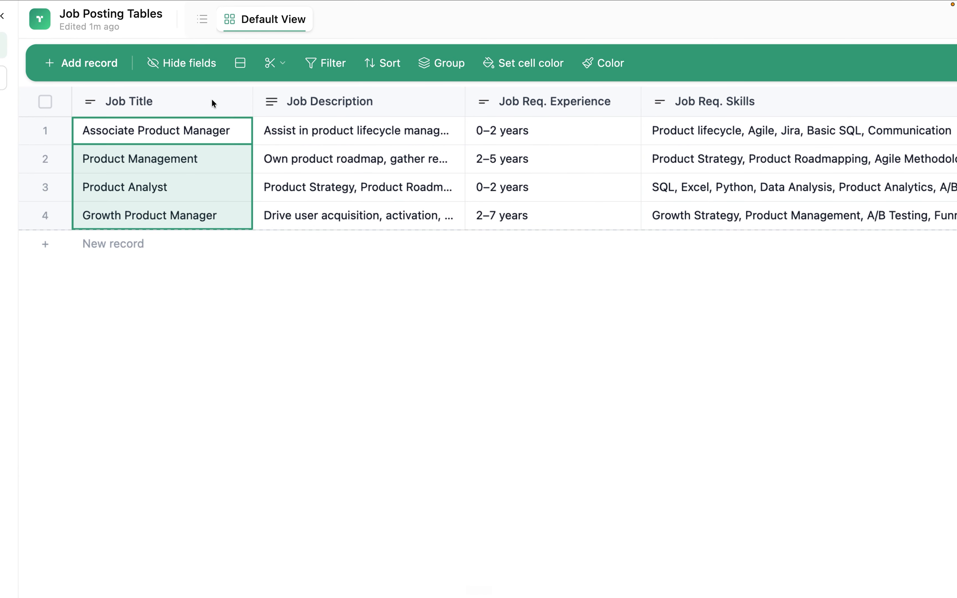
{"action": "left_click", "coordinate": [306, 113]}
{"action": "left_click", "coordinate": [523, 105]}
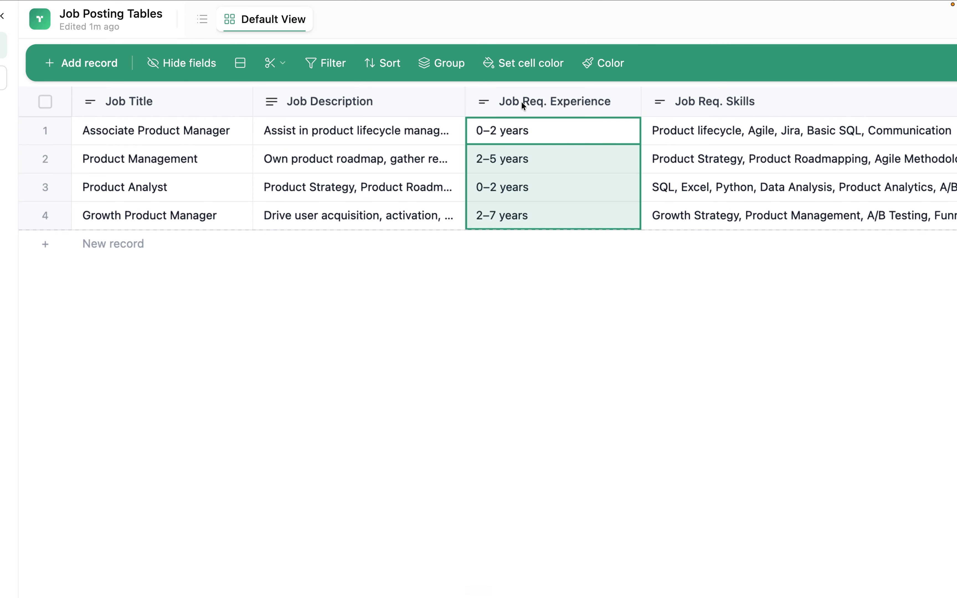
{"action": "left_click", "coordinate": [744, 103]}
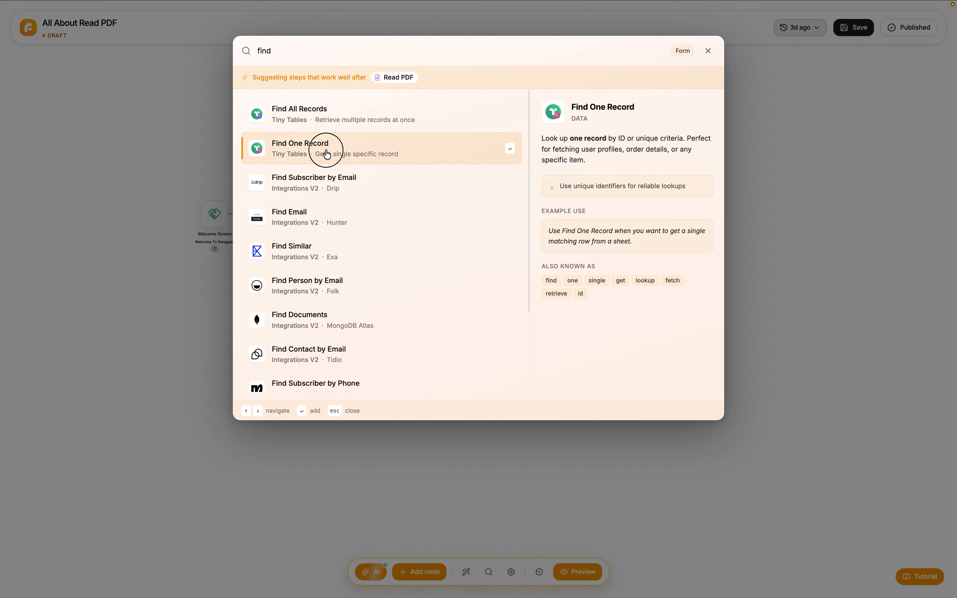
Add a Find One Record node after Read PDF, sourced from Job Posting Tables 1 in Job Posting Tables and configured from scratch
{"action": "left_click", "coordinate": [329, 153]}
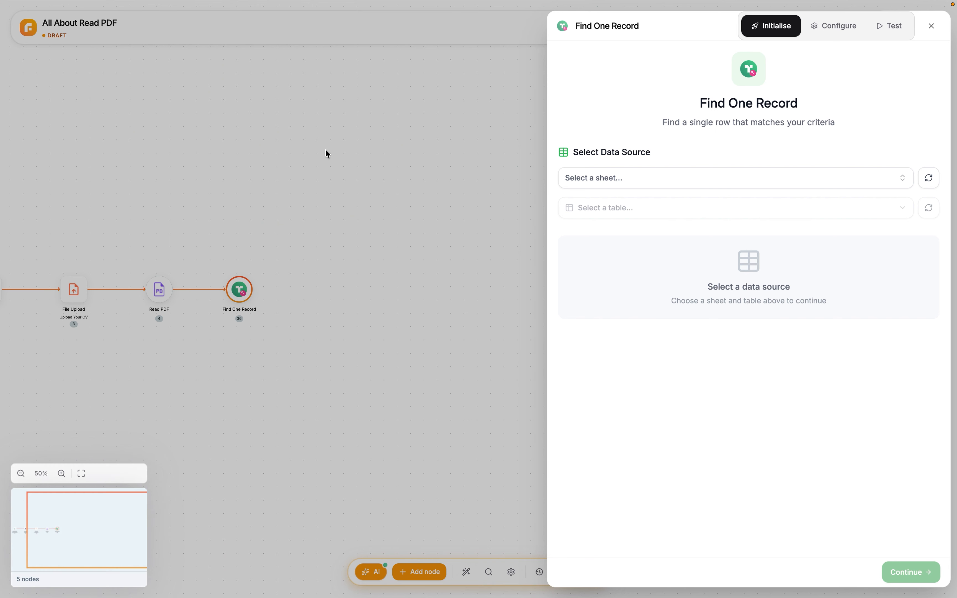
{"action": "left_click", "coordinate": [629, 186]}
{"action": "left_click", "coordinate": [624, 380]}
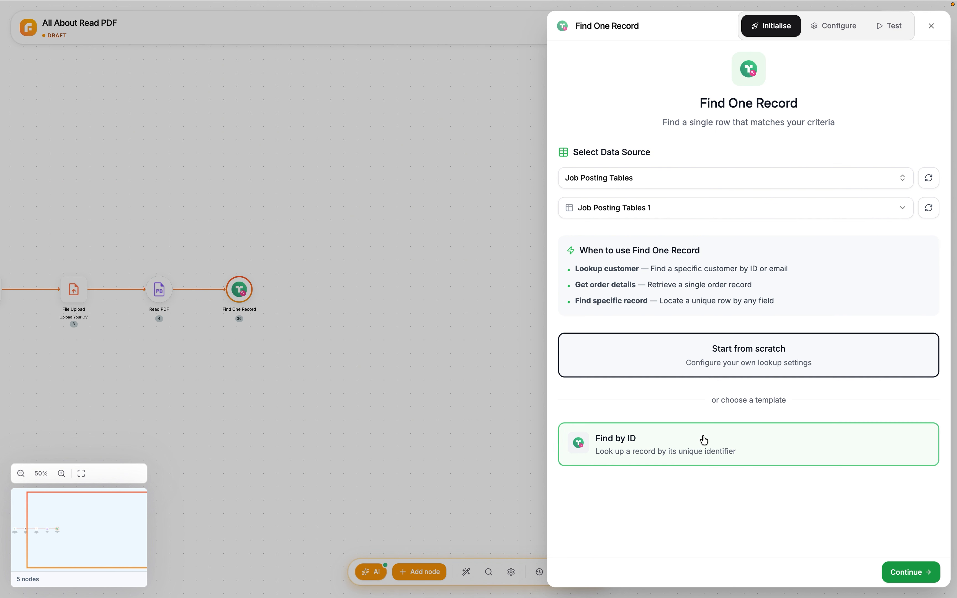
{"action": "left_click", "coordinate": [780, 358]}
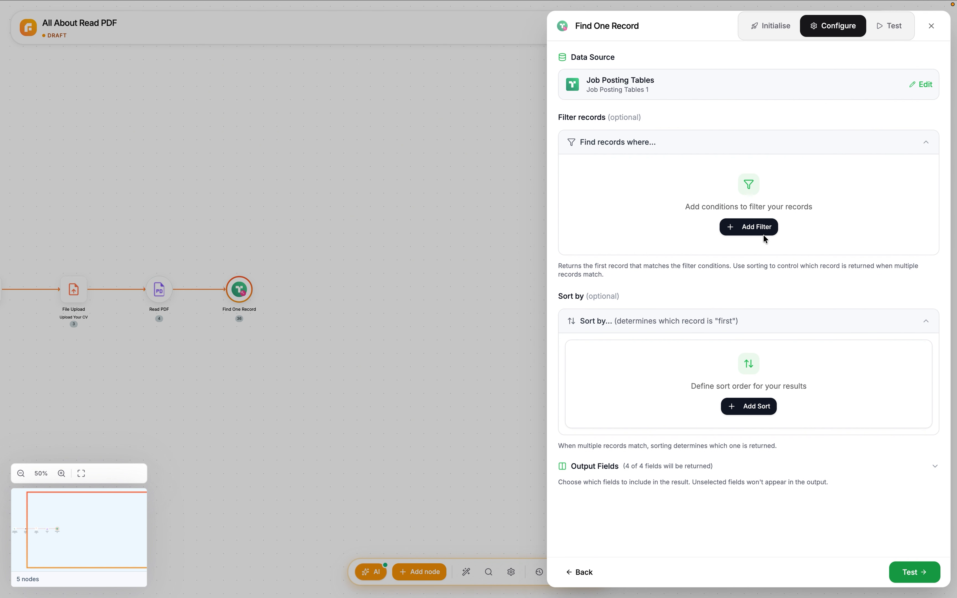
Filter the Find One Record node to records where Job Title is the Select Roles answer, and finish the node
{"action": "left_click", "coordinate": [765, 230]}
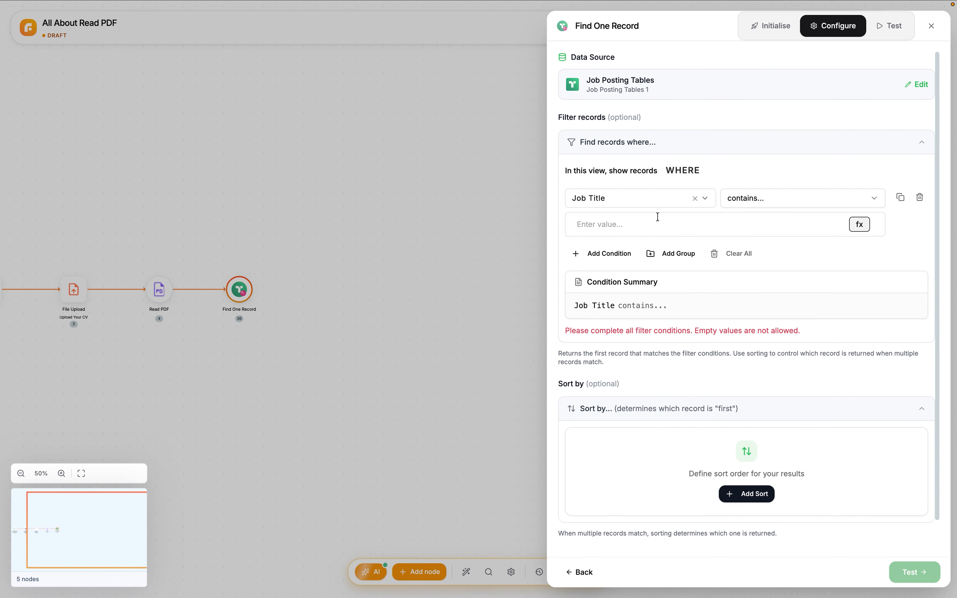
{"action": "left_click", "coordinate": [634, 199]}
{"action": "left_click", "coordinate": [626, 258]}
{"action": "left_click", "coordinate": [768, 201]}
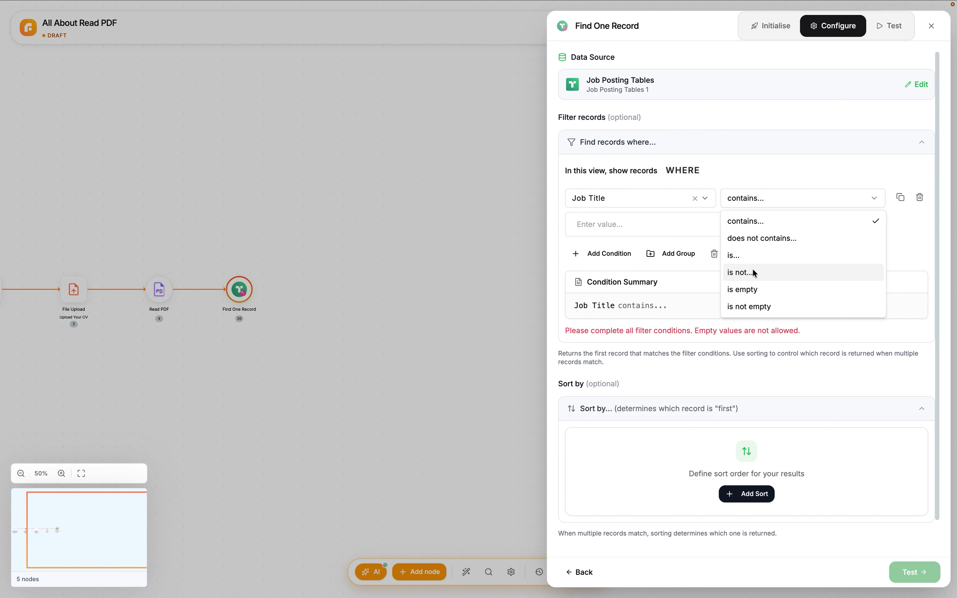
{"action": "left_click", "coordinate": [751, 256]}
{"action": "left_click", "coordinate": [653, 224]}
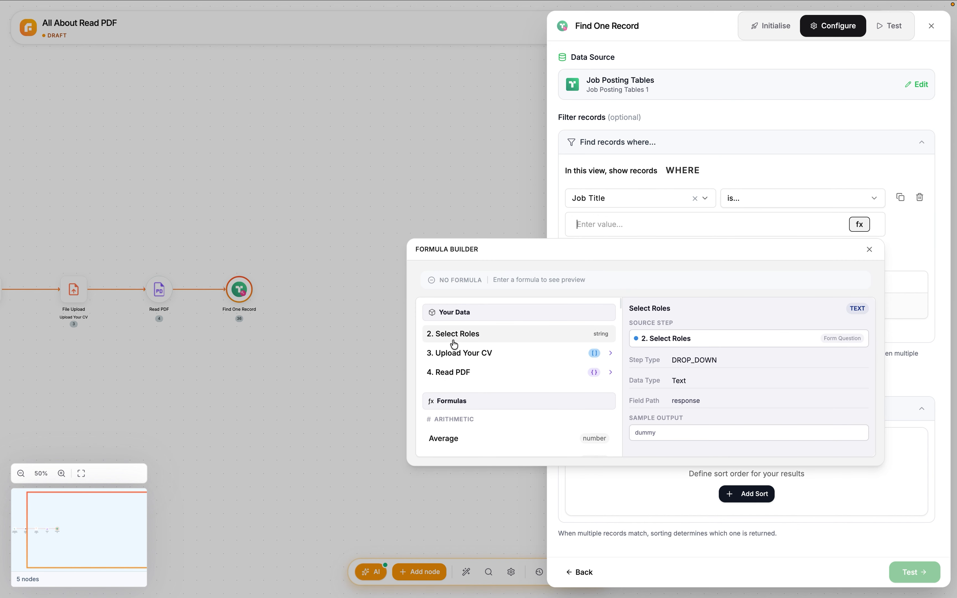
{"action": "left_click", "coordinate": [473, 336]}
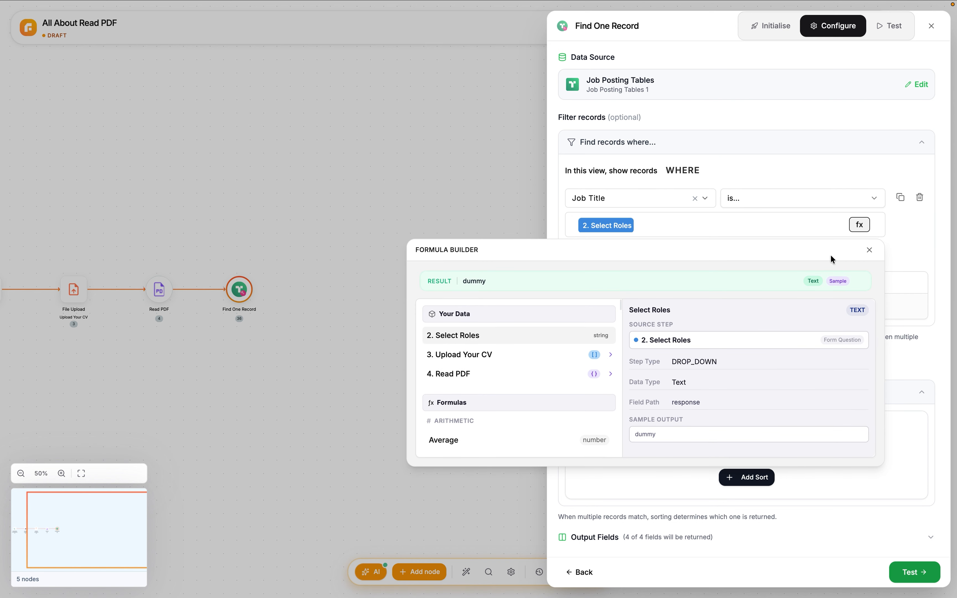
{"action": "left_click", "coordinate": [871, 250]}
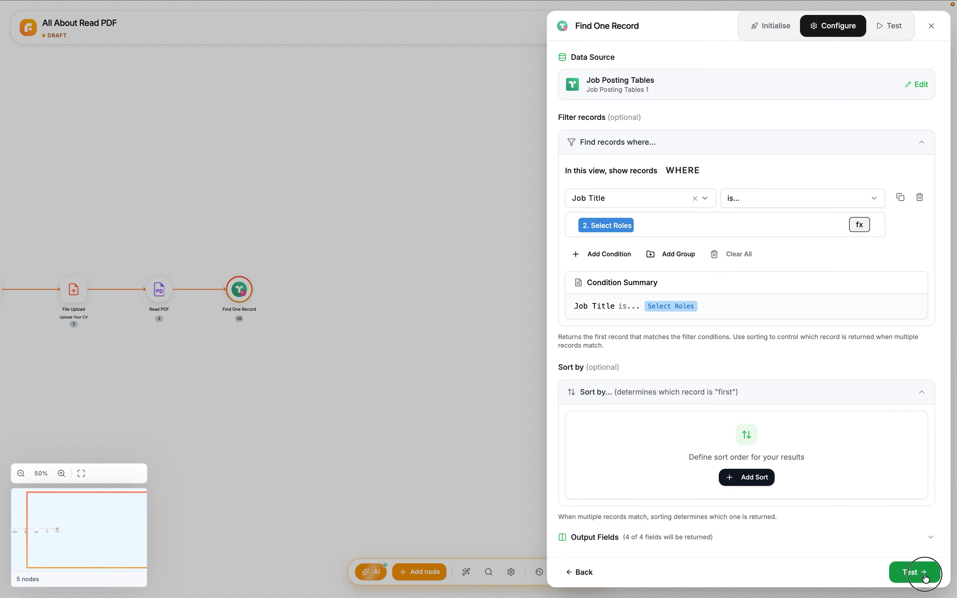
{"action": "left_click", "coordinate": [915, 572]}
{"action": "left_click", "coordinate": [921, 578]}
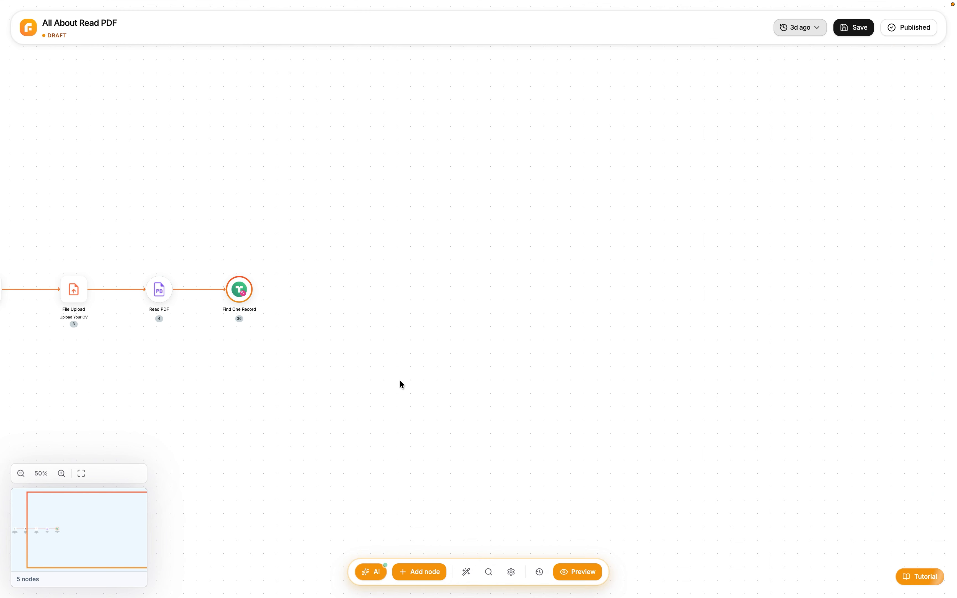
Add a TinyGPT node after Find One Record and start its configuration from scratch
{"action": "left_click", "coordinate": [253, 291]}
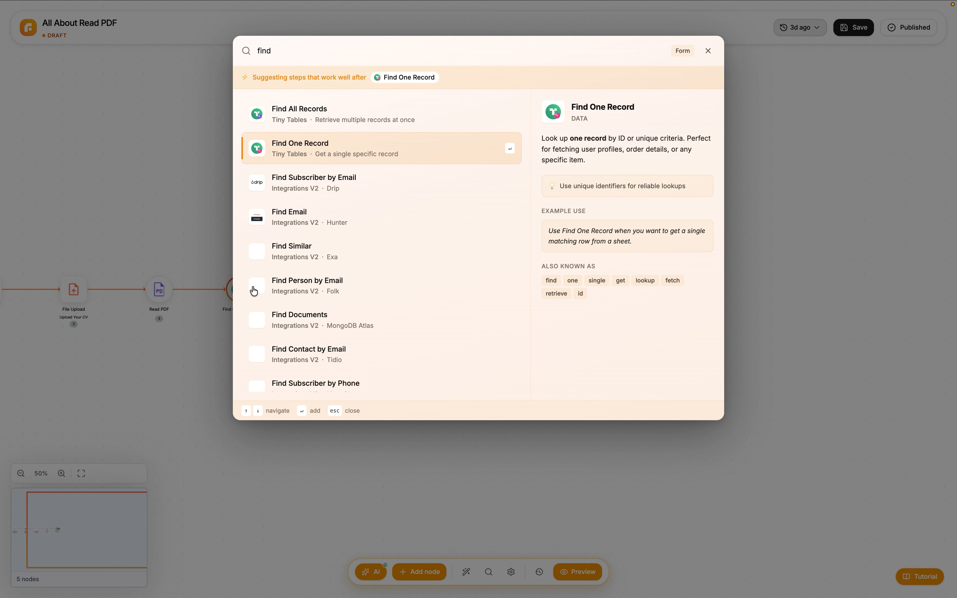
{"action": "left_click", "coordinate": [299, 224]}
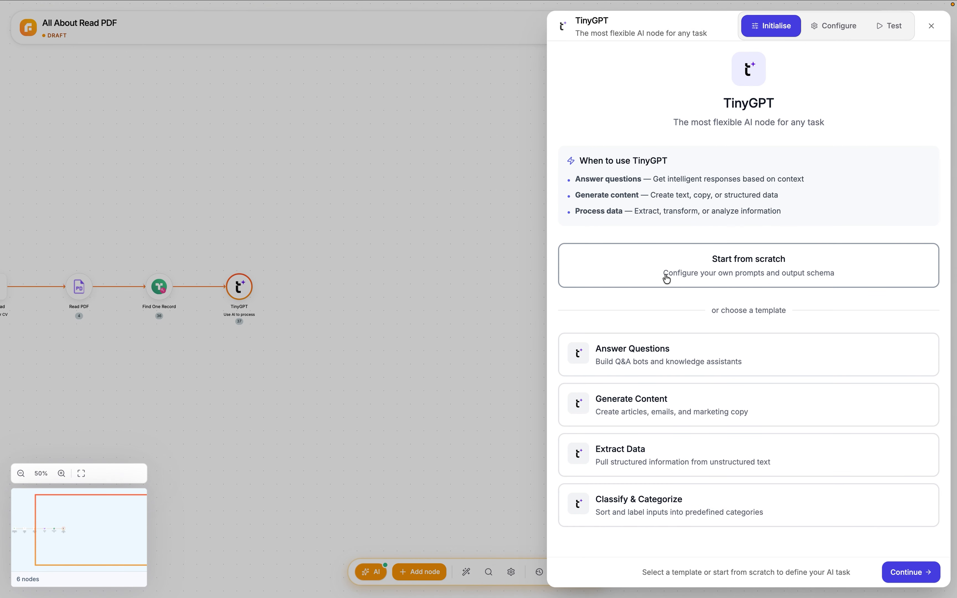
{"action": "left_click", "coordinate": [667, 279]}
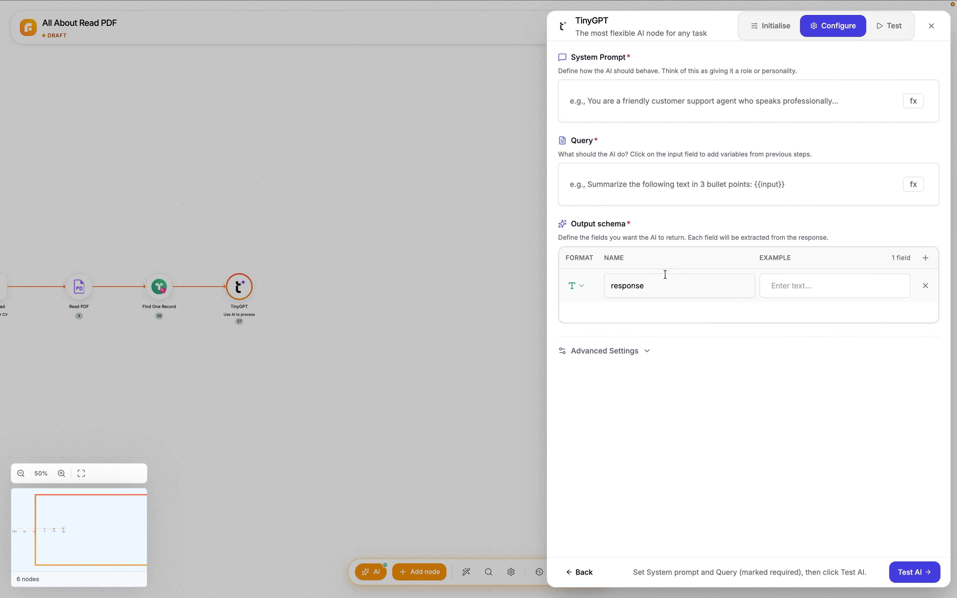
Paste TinyGPT's system prompt categorizing CVs as "good fit" from match score 0.5, otherwise "not a fit", and its resume evaluation query
{"action": "left_click", "coordinate": [639, 99]}
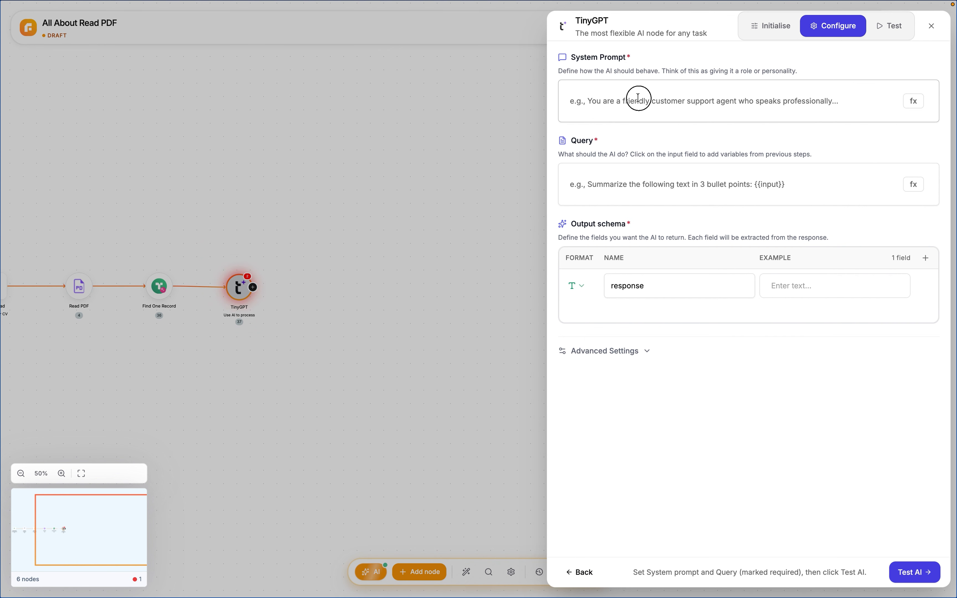
{"action": "key", "text": "super+v"}
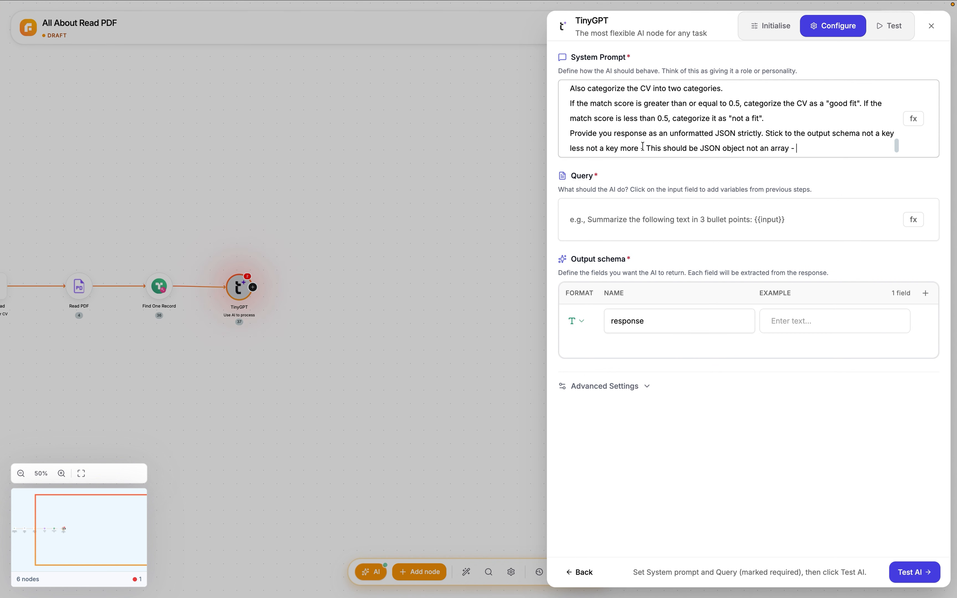
{"action": "left_click", "coordinate": [637, 217]}
{"action": "key", "text": "super+v"}
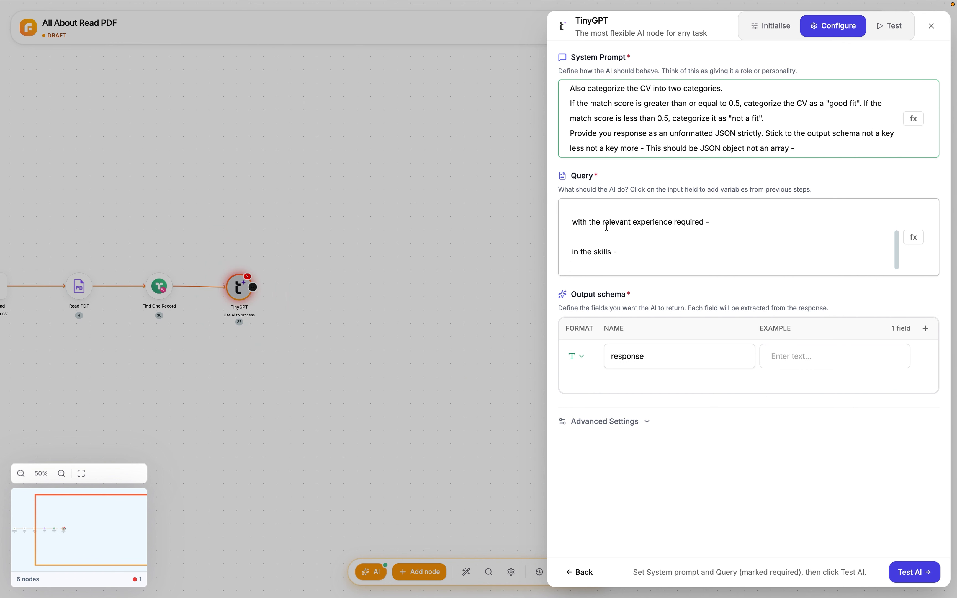
Insert the Read PDF text after "Resume to be evaluated -" and the found record's Job Description after "against job description -" in the query
{"action": "scroll", "coordinate": [628, 230], "scroll_direction": "up", "scroll_amount": 5}
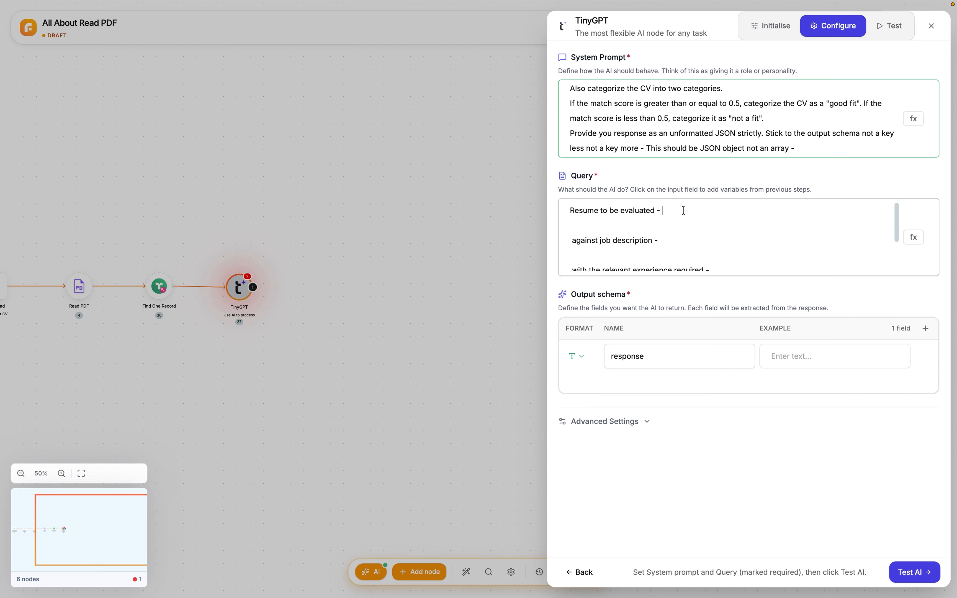
{"action": "left_click", "coordinate": [913, 237]}
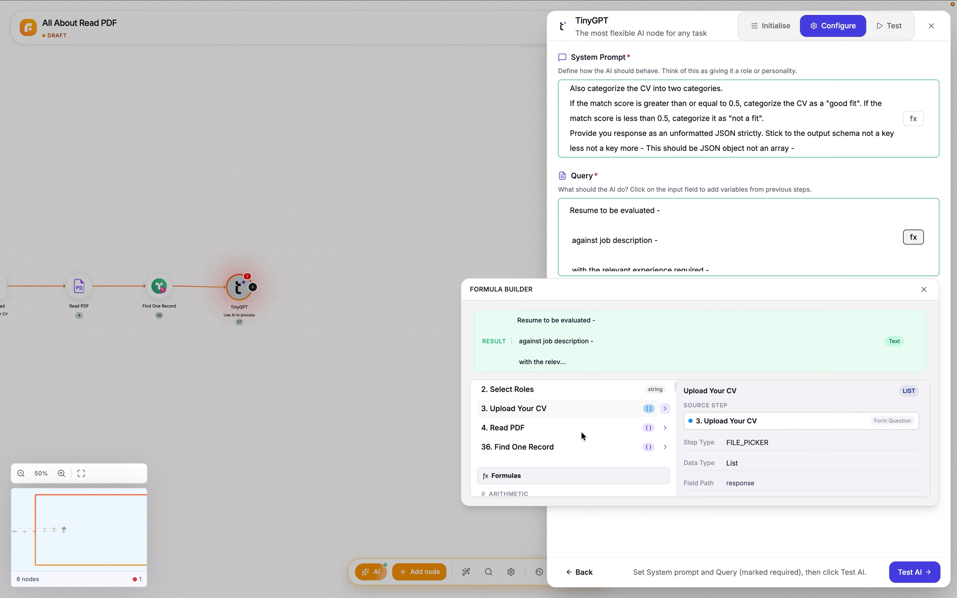
{"action": "left_click", "coordinate": [560, 436]}
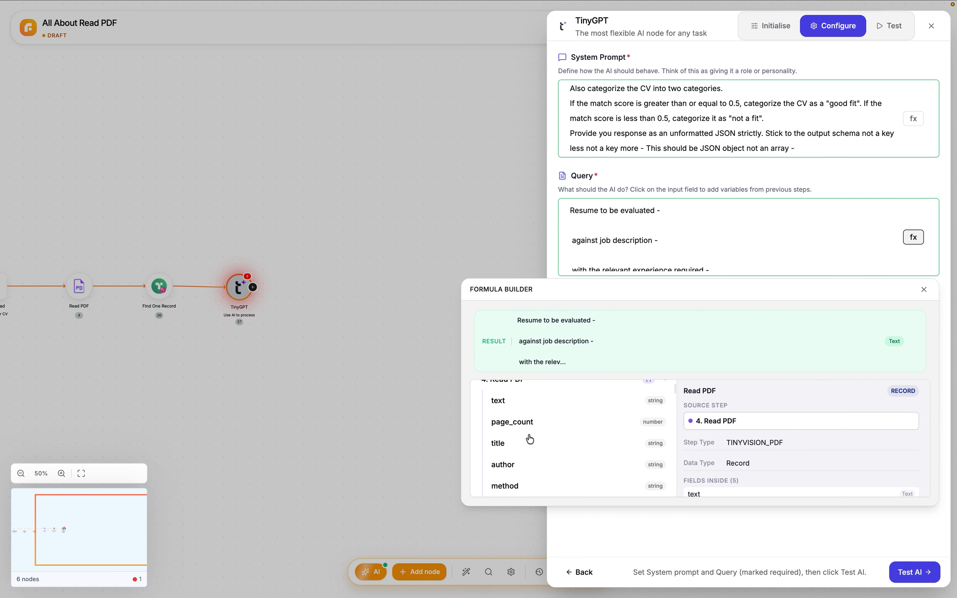
{"action": "left_click", "coordinate": [503, 402]}
{"action": "left_click", "coordinate": [923, 293]}
{"action": "left_click", "coordinate": [745, 237]}
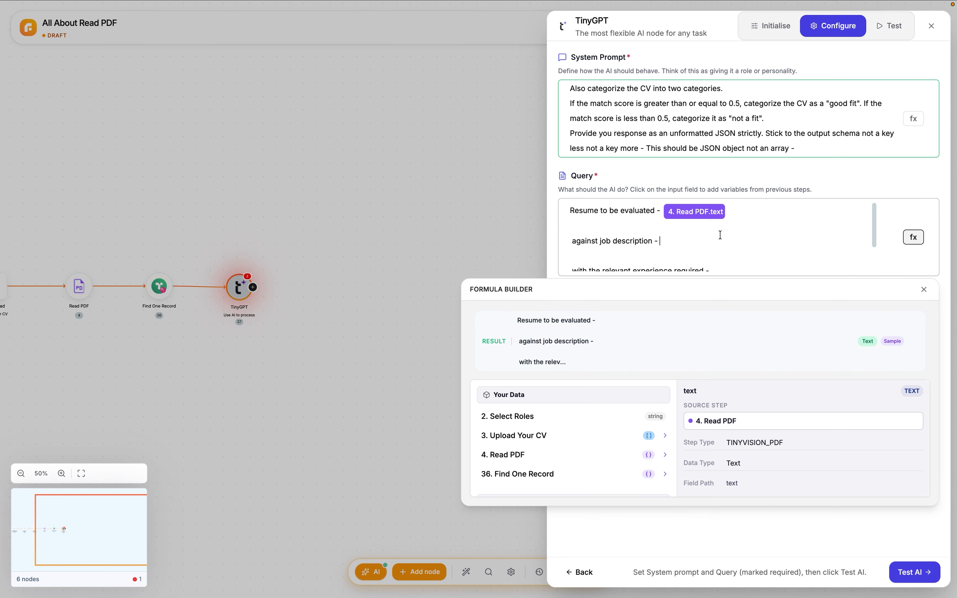
{"action": "left_click", "coordinate": [510, 473]}
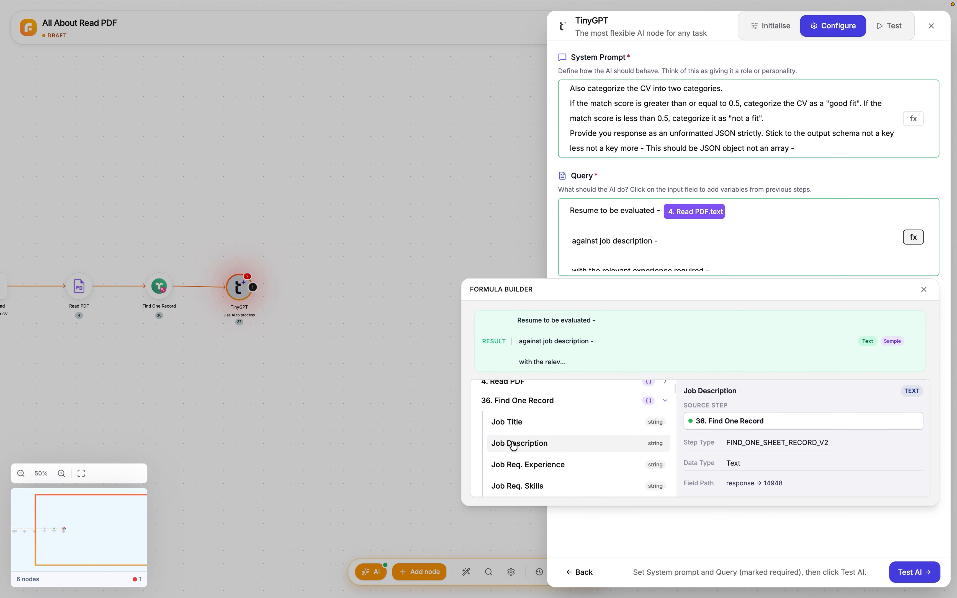
{"action": "left_click", "coordinate": [514, 443]}
{"action": "left_click", "coordinate": [923, 289]}
Insert Job Req. Experience after "with the relevant experience required -" and Job Req. Skills after "in the skills -" in the query
{"action": "scroll", "coordinate": [723, 245], "scroll_direction": "down", "scroll_amount": 2}
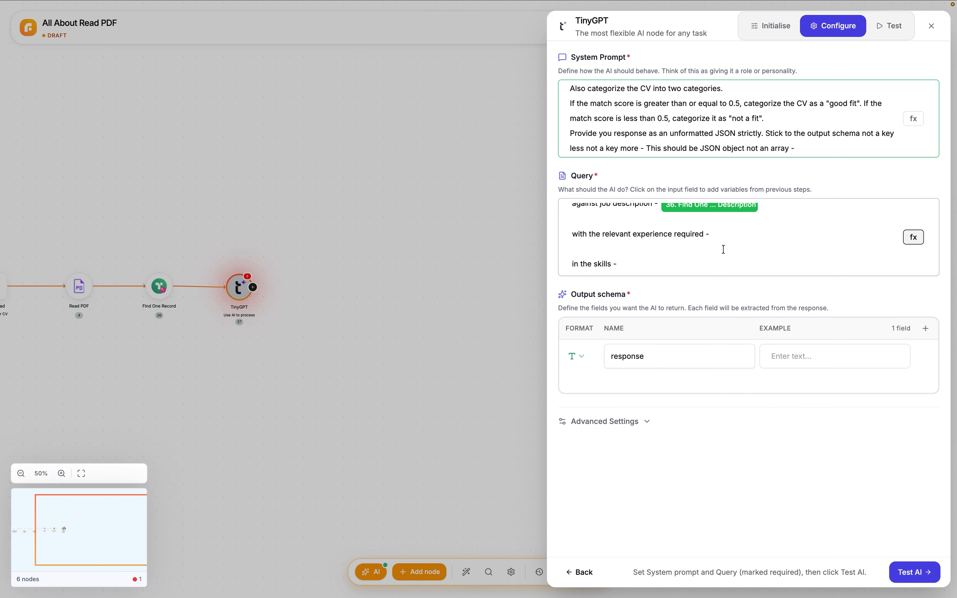
{"action": "left_click", "coordinate": [723, 235]}
{"action": "left_click", "coordinate": [530, 473]}
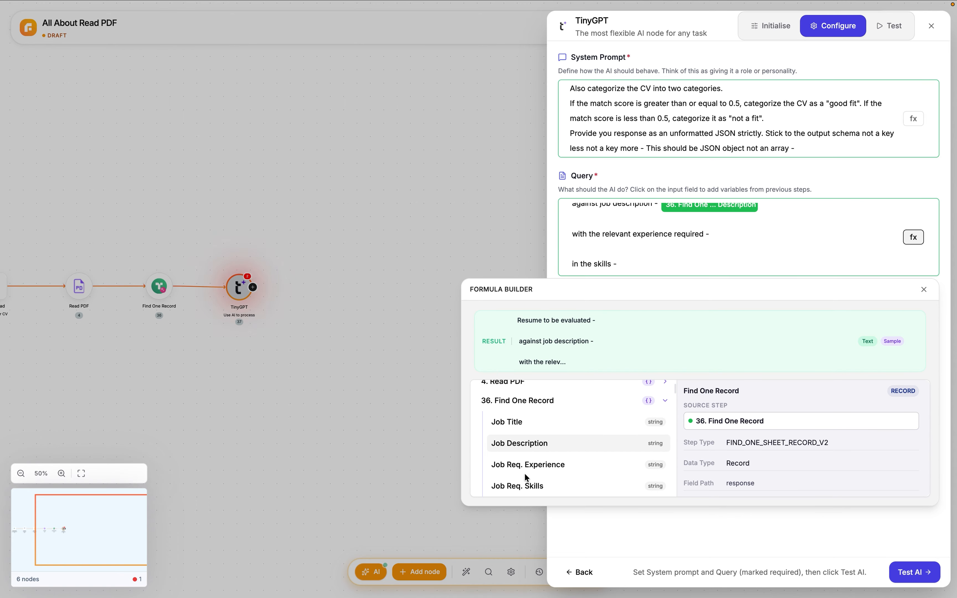
{"action": "scroll", "coordinate": [528, 478], "scroll_direction": "down", "scroll_amount": 1}
{"action": "left_click", "coordinate": [529, 459]}
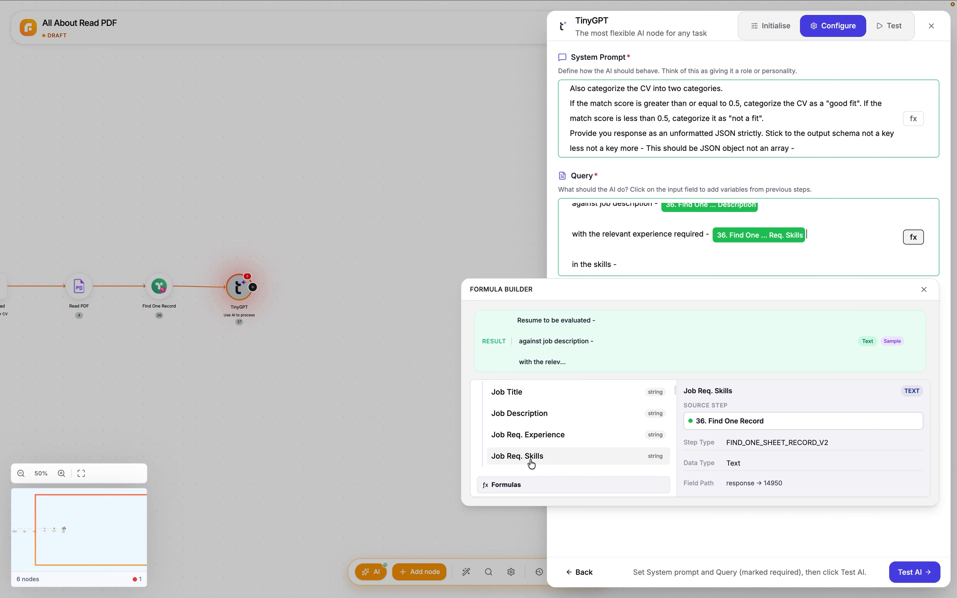
{"action": "key", "text": "BackSpace"}
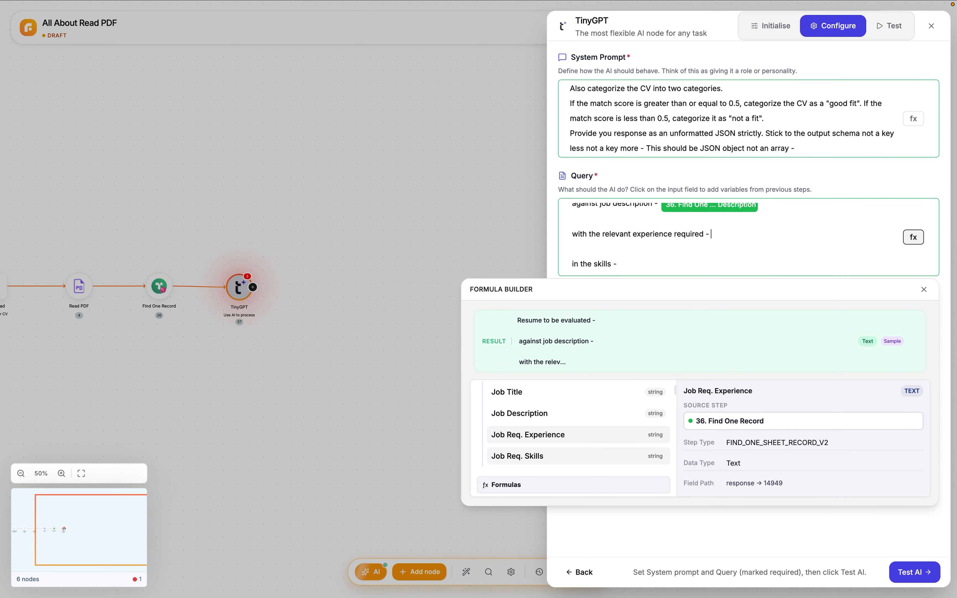
{"action": "left_click", "coordinate": [532, 433]}
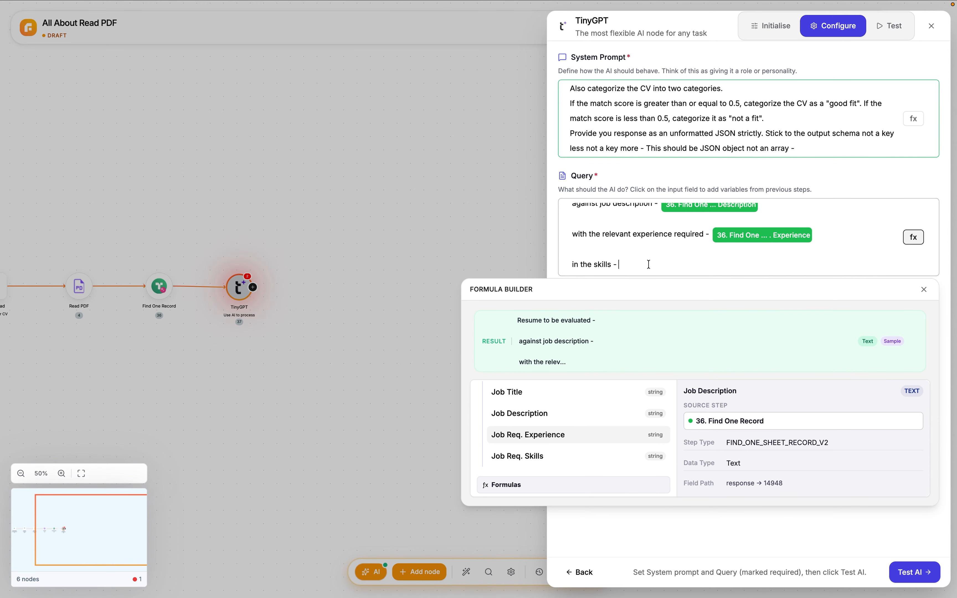
{"action": "left_click", "coordinate": [562, 457]}
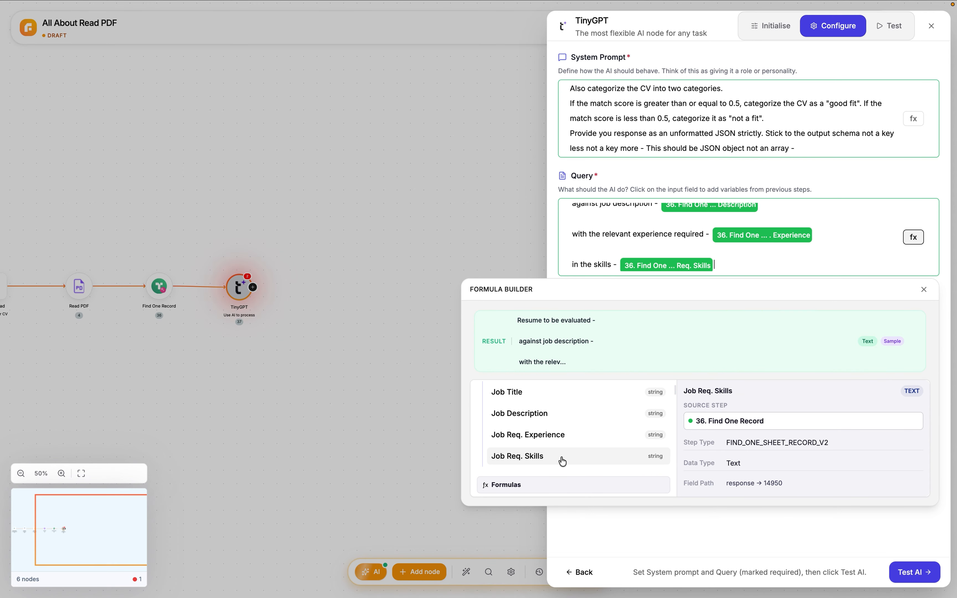
{"action": "left_click", "coordinate": [923, 290]}
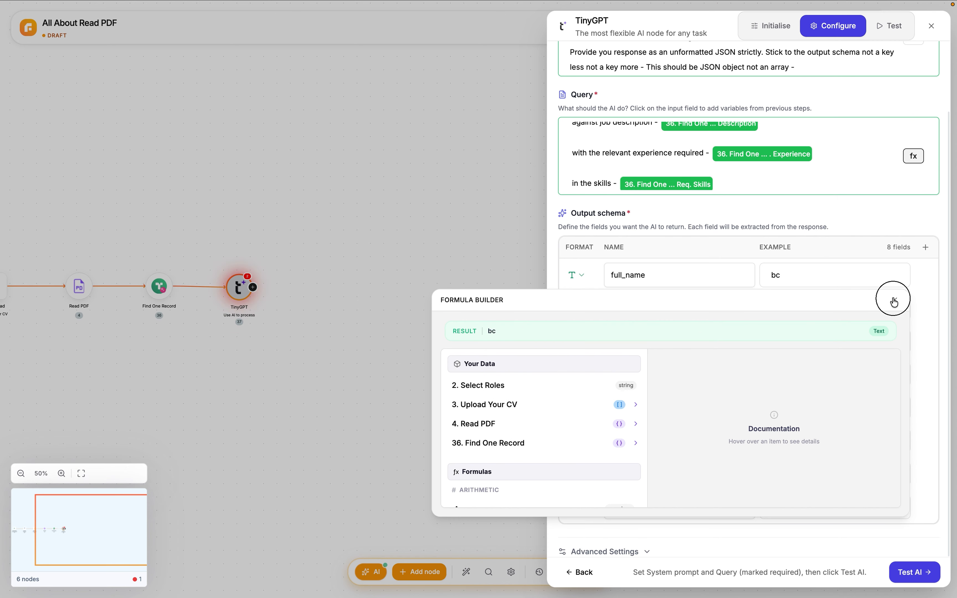
Set the example value abc for the full_name, contact_number, email and category fields of the output schema
{"action": "left_click", "coordinate": [893, 294]}
{"action": "left_click", "coordinate": [844, 280]}
{"action": "type", "text": "abc"}
{"action": "left_click", "coordinate": [812, 308]}
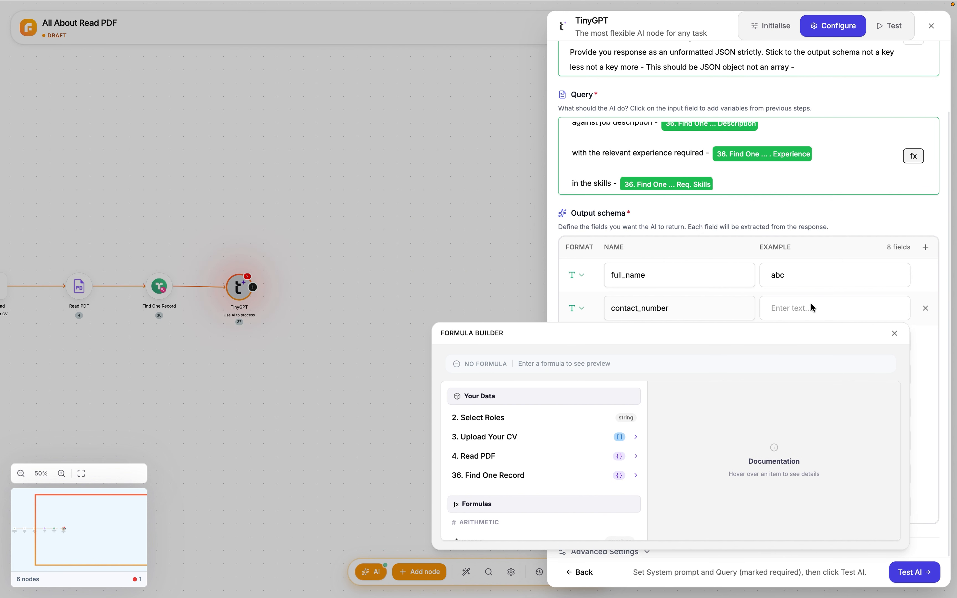
{"action": "type", "text": "abc"}
{"action": "left_click", "coordinate": [889, 335]}
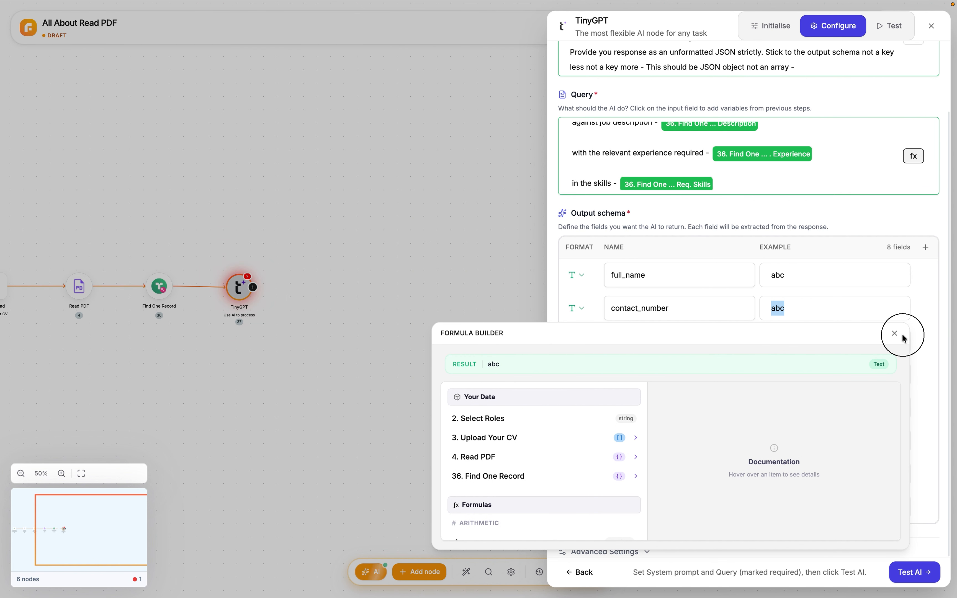
{"action": "left_click", "coordinate": [895, 333]}
{"action": "left_click", "coordinate": [843, 340]}
{"action": "type", "text": "abc"}
{"action": "left_click", "coordinate": [895, 366]}
{"action": "left_click", "coordinate": [839, 374]}
{"action": "type", "text": "abc"}
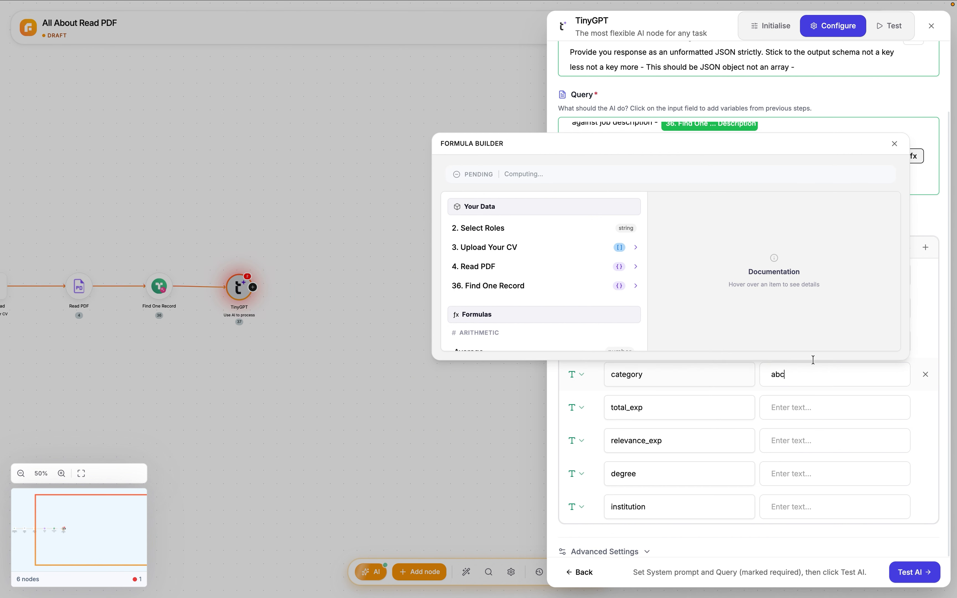
Set the example value abc for total_exp, relevance_exp, degree and institution in the output schema, and finish the TinyGPT configuration
{"action": "left_click", "coordinate": [894, 143]}
{"action": "left_click", "coordinate": [830, 407]}
{"action": "type", "text": "abc"}
{"action": "left_click", "coordinate": [894, 177]}
{"action": "left_click", "coordinate": [814, 444]}
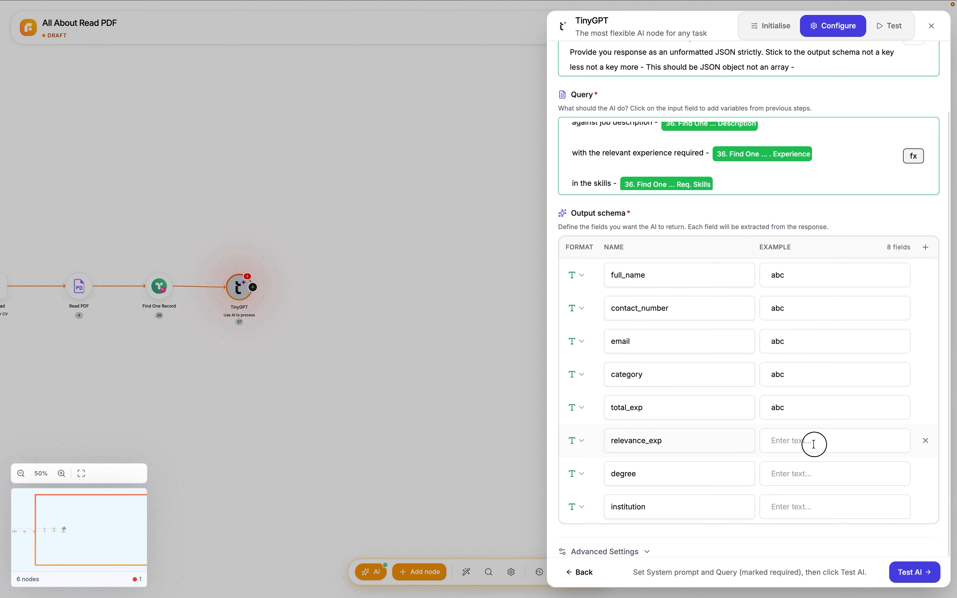
{"action": "type", "text": "abc"}
{"action": "left_click", "coordinate": [897, 214]}
{"action": "left_click", "coordinate": [796, 471]}
{"action": "type", "text": "abc"}
{"action": "left_click", "coordinate": [897, 241]}
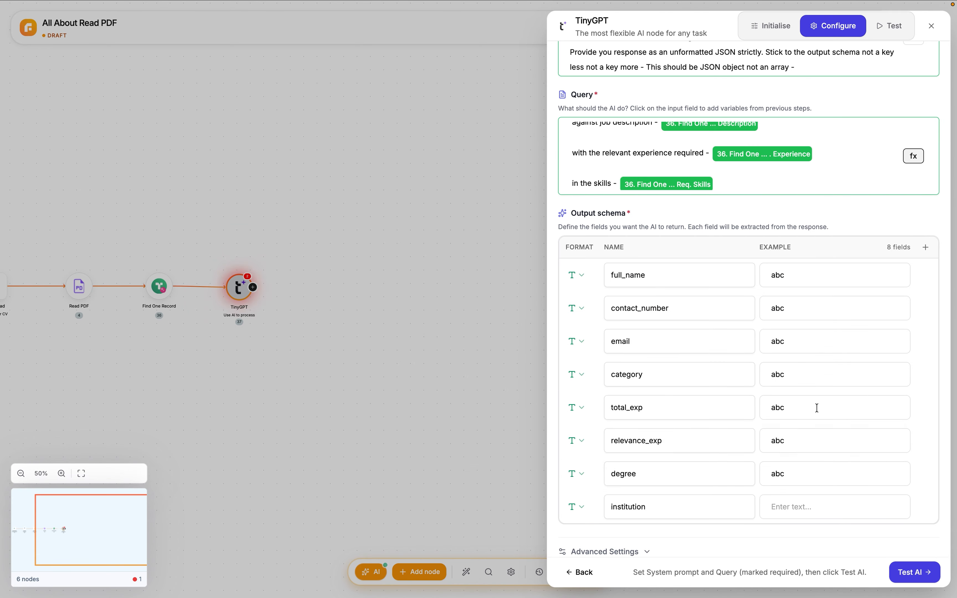
{"action": "left_click", "coordinate": [807, 507]}
{"action": "type", "text": "abc"}
{"action": "left_click", "coordinate": [895, 277]}
{"action": "left_click", "coordinate": [915, 572]}
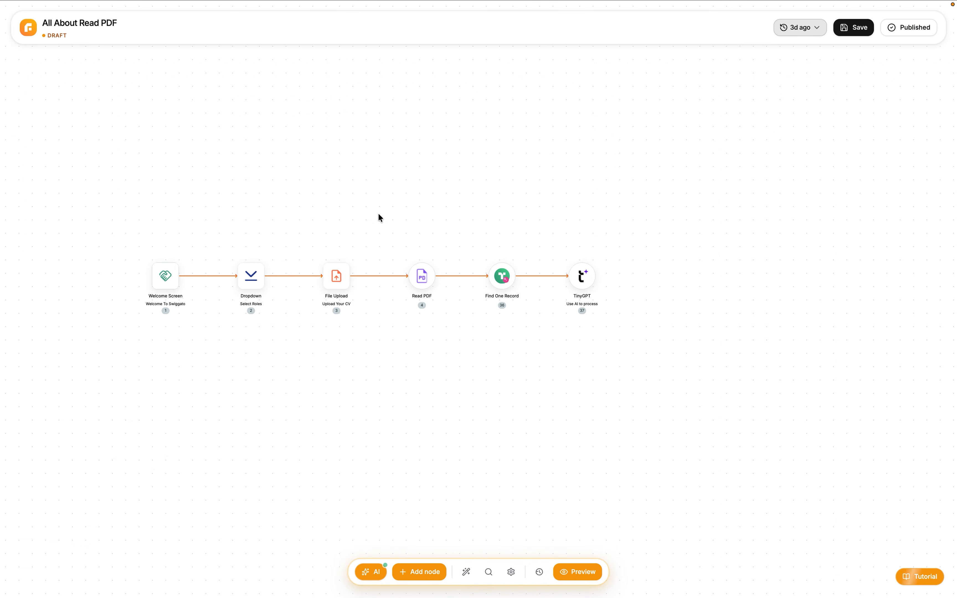
Add a Short Answer question node after the TinyGPT node
{"action": "left_click", "coordinate": [384, 260]}
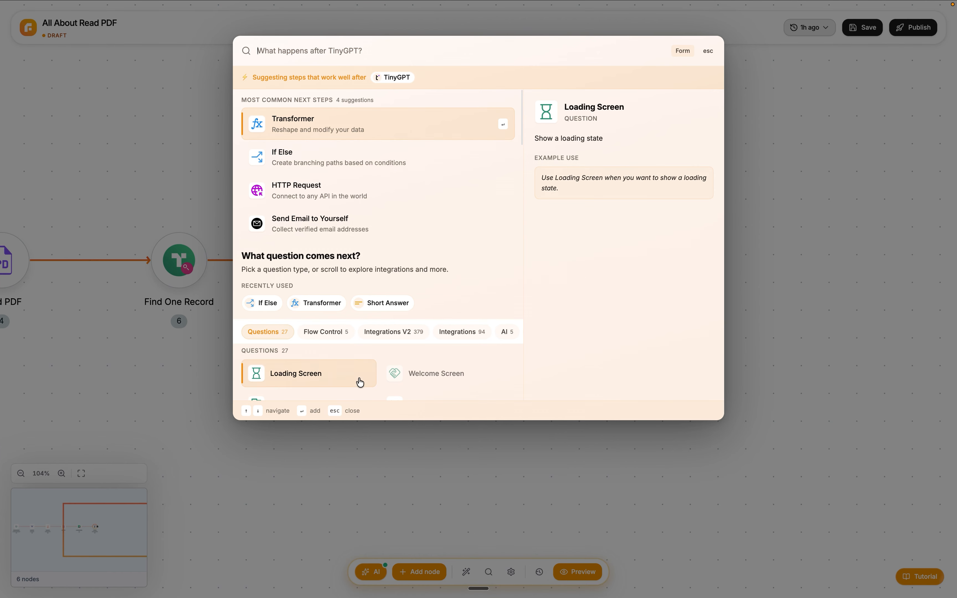
{"action": "scroll", "coordinate": [360, 382], "scroll_direction": "down", "scroll_amount": 3}
{"action": "scroll", "coordinate": [360, 382], "scroll_direction": "down", "scroll_amount": 2}
{"action": "left_click", "coordinate": [320, 297]}
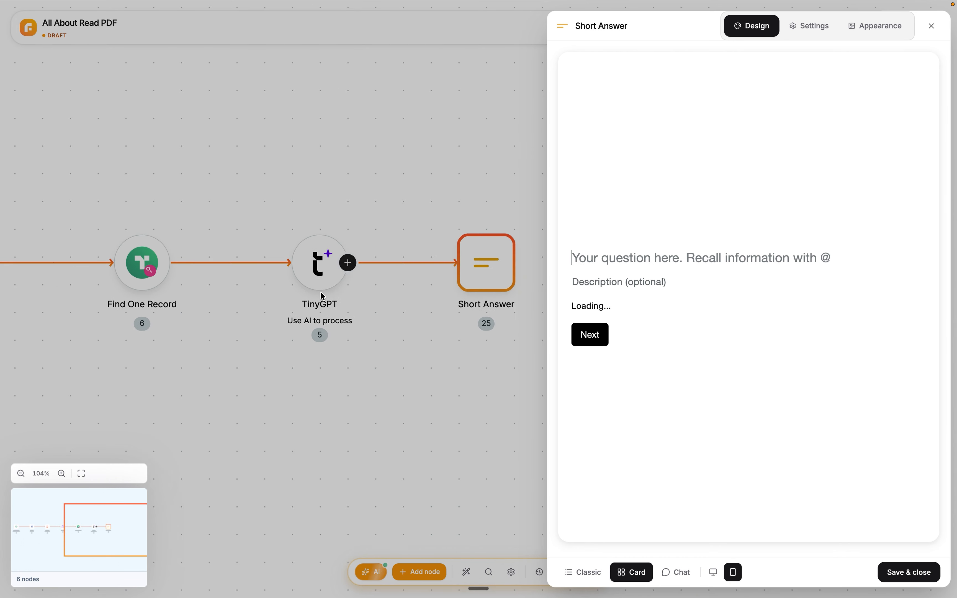
Title the Short Answer question Name and set its default value to the full_name field from TinyGPT
{"action": "left_click", "coordinate": [620, 268]}
{"action": "type", "text": "Name"}
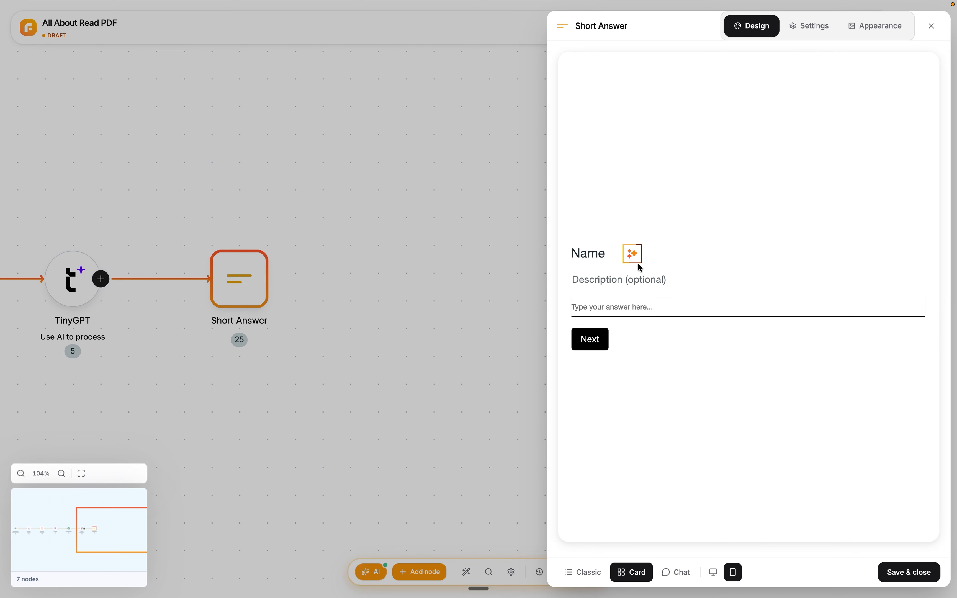
{"action": "left_click", "coordinate": [816, 26]}
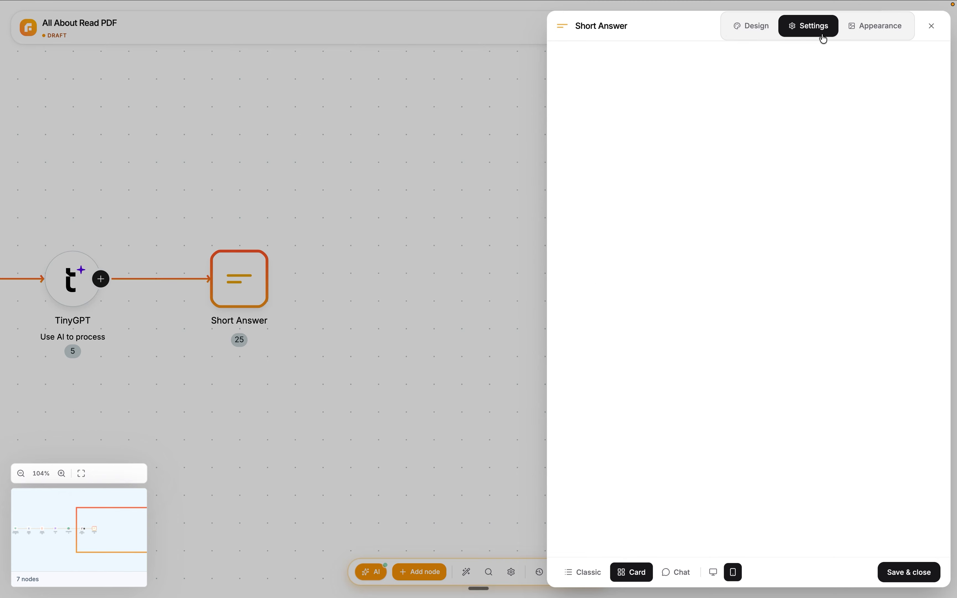
{"action": "left_click", "coordinate": [685, 146]}
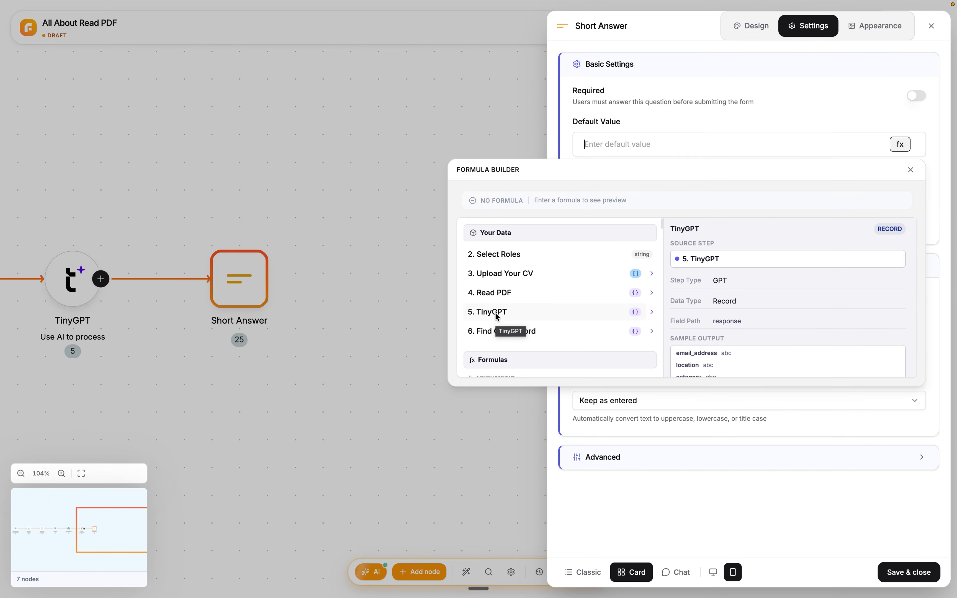
{"action": "left_click", "coordinate": [498, 317]}
{"action": "left_click", "coordinate": [498, 363]}
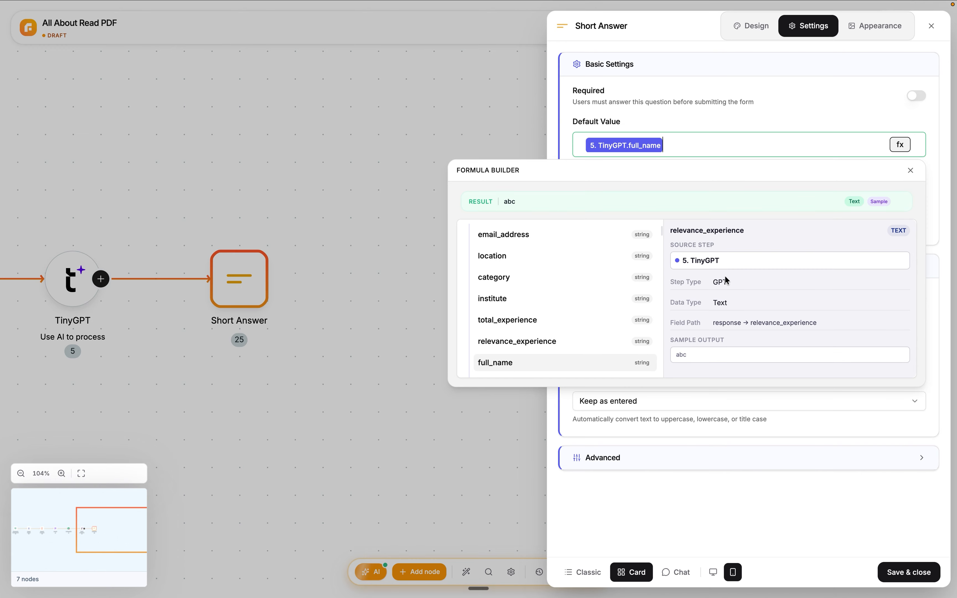
{"action": "left_click", "coordinate": [911, 171]}
{"action": "left_click", "coordinate": [754, 34]}
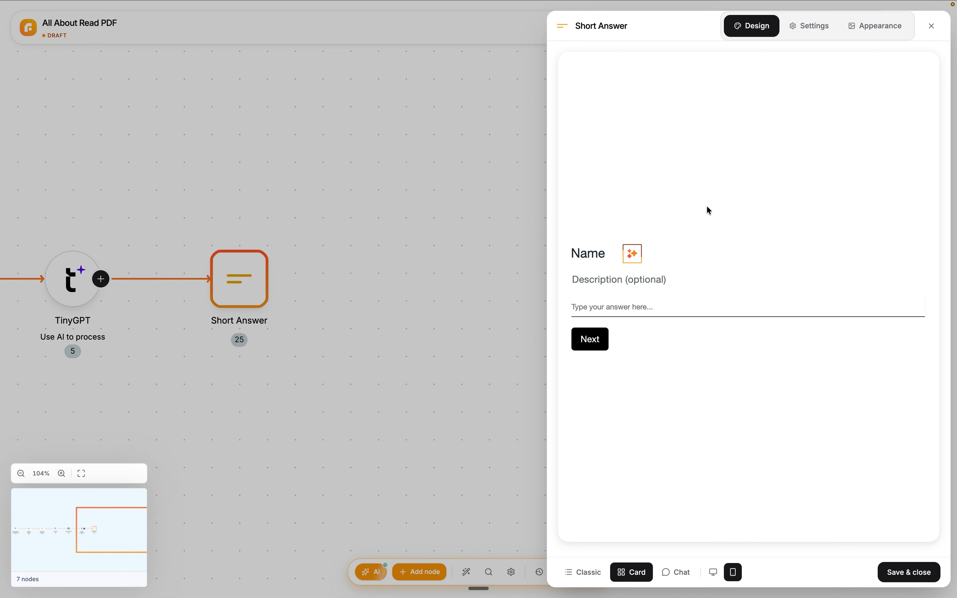
{"action": "key", "text": "Escape"}
Add an Email Address question after the Name question and set its default value to TinyGPT's email_address
{"action": "left_click", "coordinate": [267, 278]}
{"action": "left_click", "coordinate": [440, 259]}
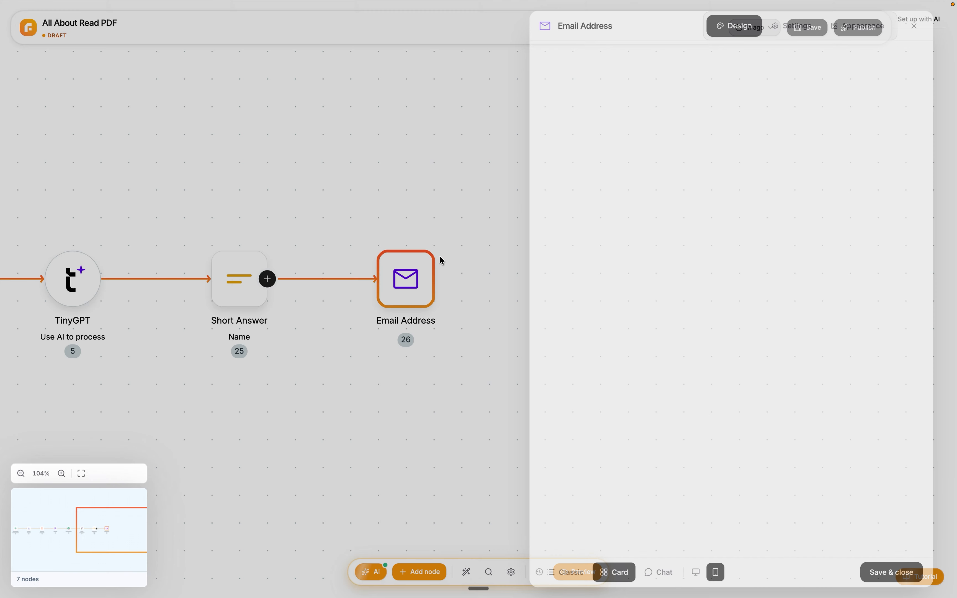
{"action": "left_click", "coordinate": [808, 26]}
{"action": "left_click", "coordinate": [900, 144]}
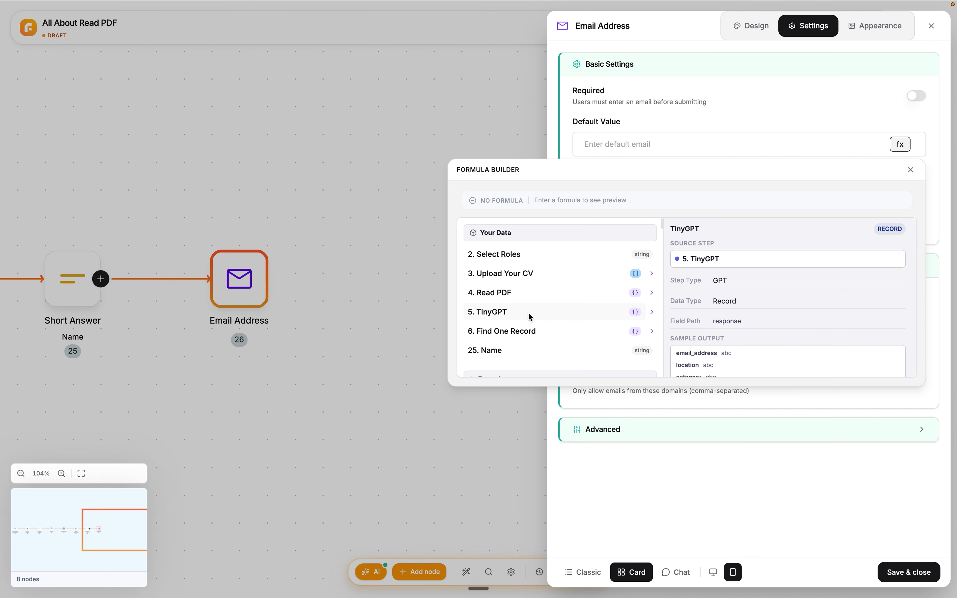
{"action": "left_click", "coordinate": [530, 316]}
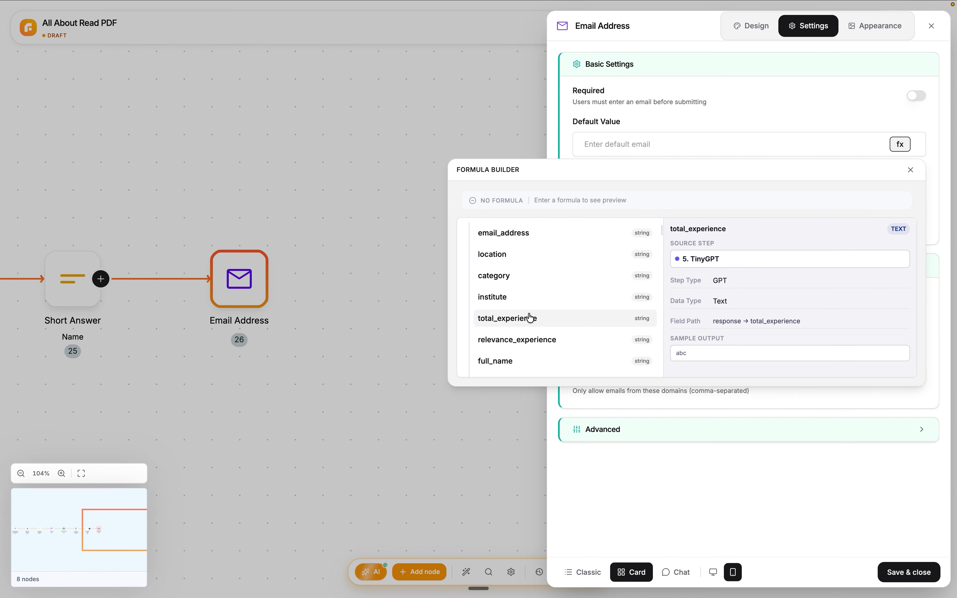
{"action": "left_click", "coordinate": [531, 233]}
{"action": "left_click", "coordinate": [909, 173]}
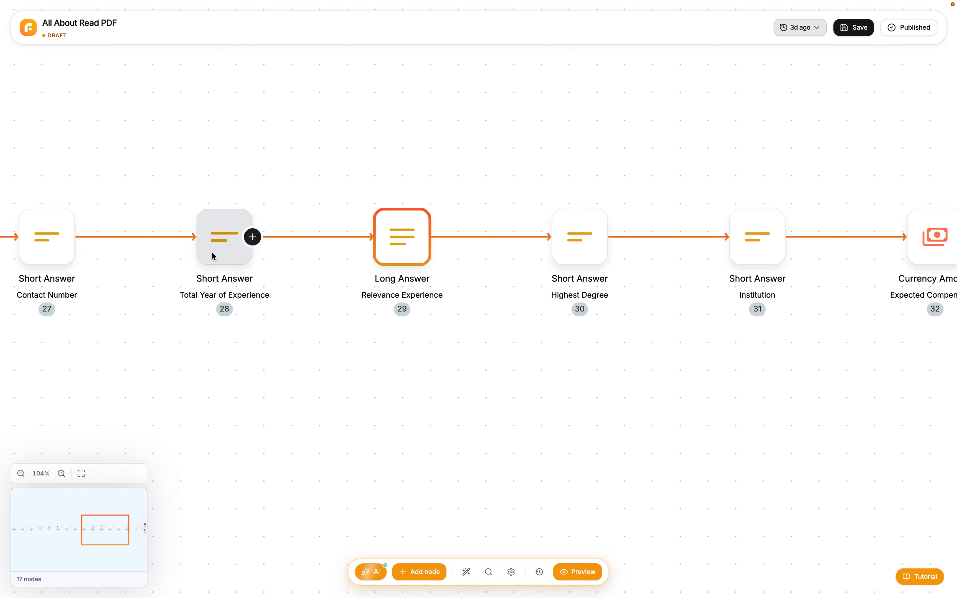
Review the question nodes for Total Year of Experience, Relevance Experience, Highest Degree and Institution
{"action": "left_click", "coordinate": [213, 256]}
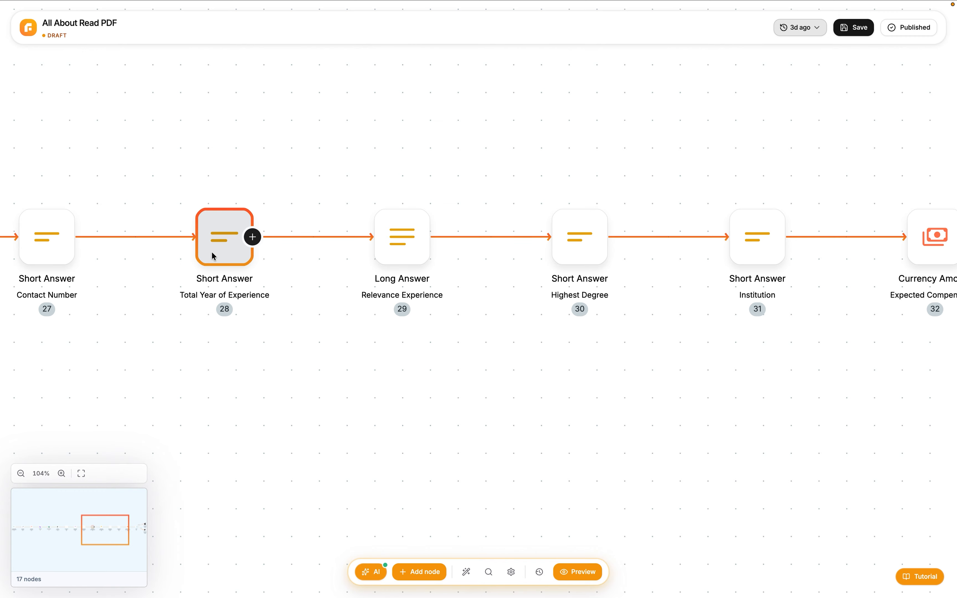
{"action": "left_click", "coordinate": [411, 244]}
{"action": "left_click", "coordinate": [566, 240]}
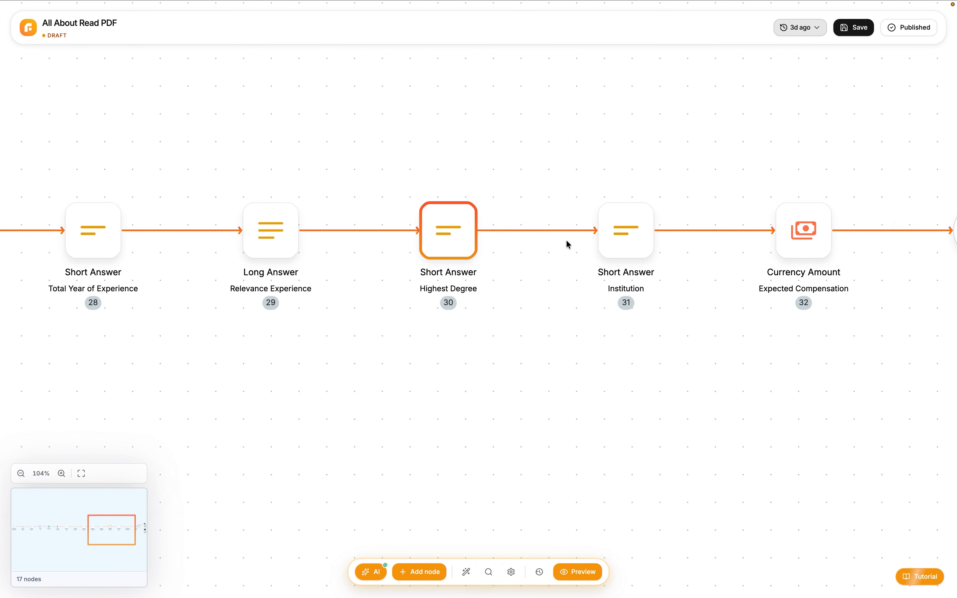
{"action": "left_click", "coordinate": [568, 244]}
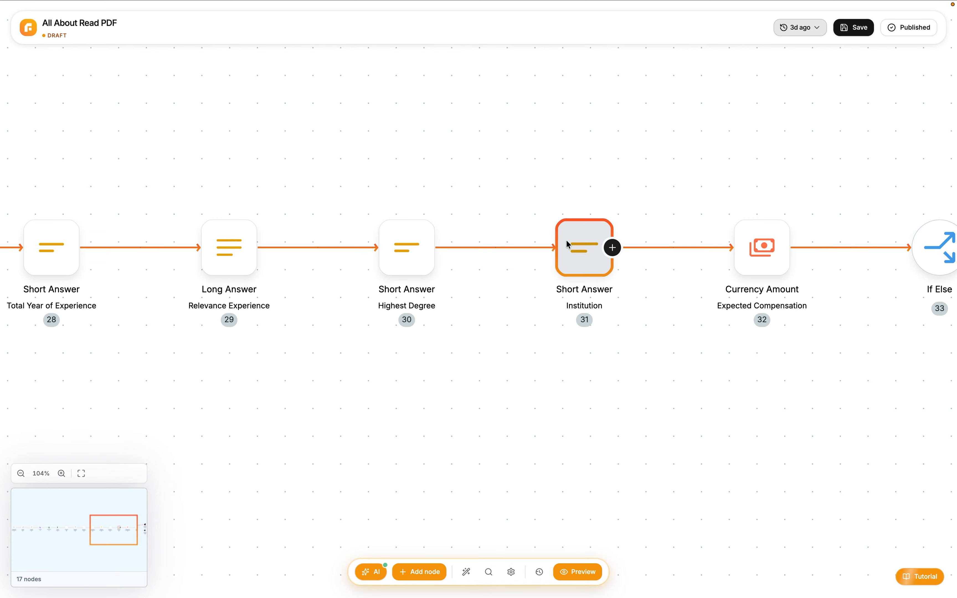
{"action": "scroll", "coordinate": [568, 245], "scroll_direction": "left", "scroll_amount": 8}
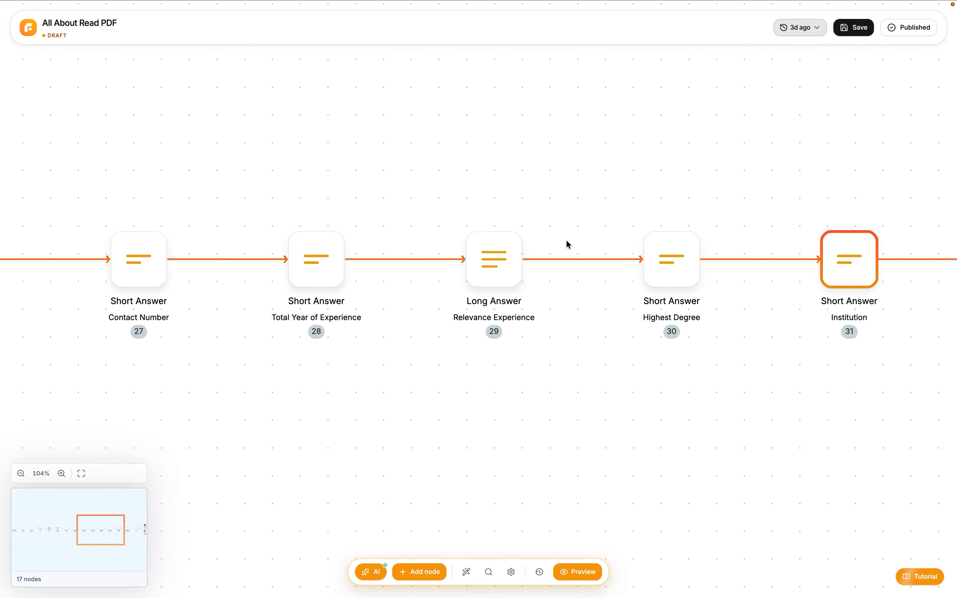
{"action": "scroll", "coordinate": [567, 243], "scroll_direction": "right", "scroll_amount": 10}
Add a Currency Amount question titled Expected Compensation after the Institution question
{"action": "left_click", "coordinate": [306, 283]}
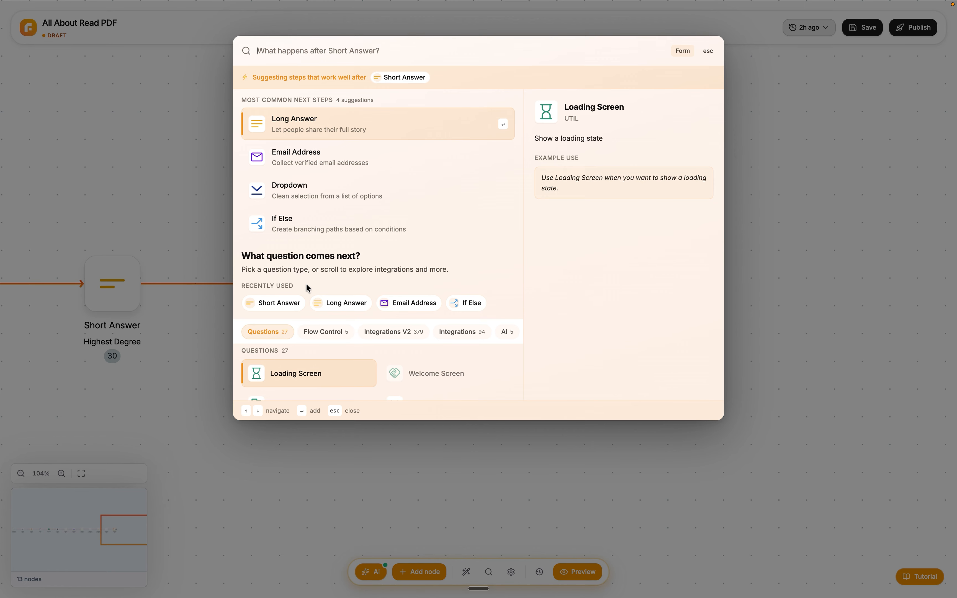
{"action": "scroll", "coordinate": [307, 277], "scroll_direction": "down", "scroll_amount": 5}
{"action": "left_click", "coordinate": [316, 267]}
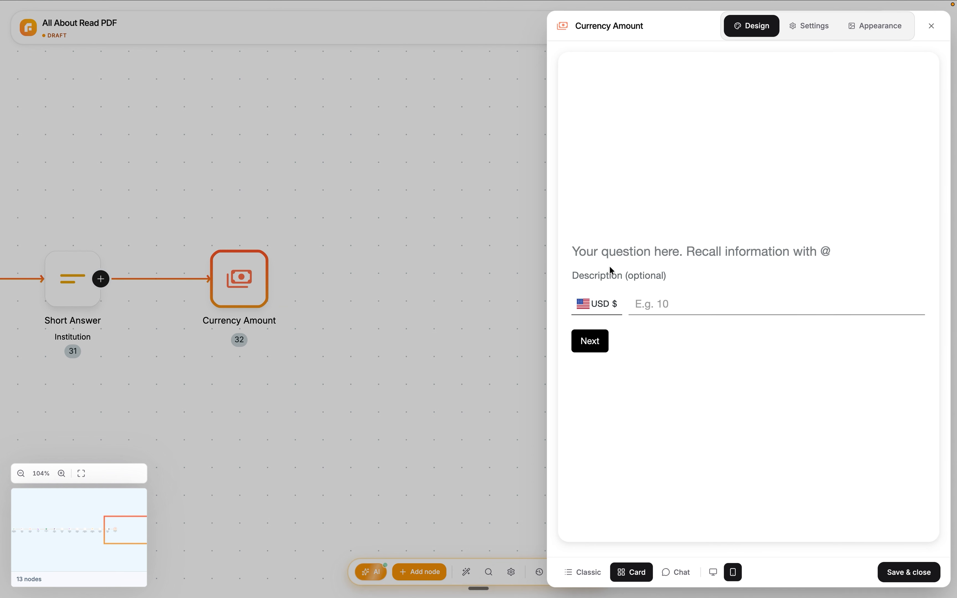
{"action": "type", "text": "Expected Compensation"}
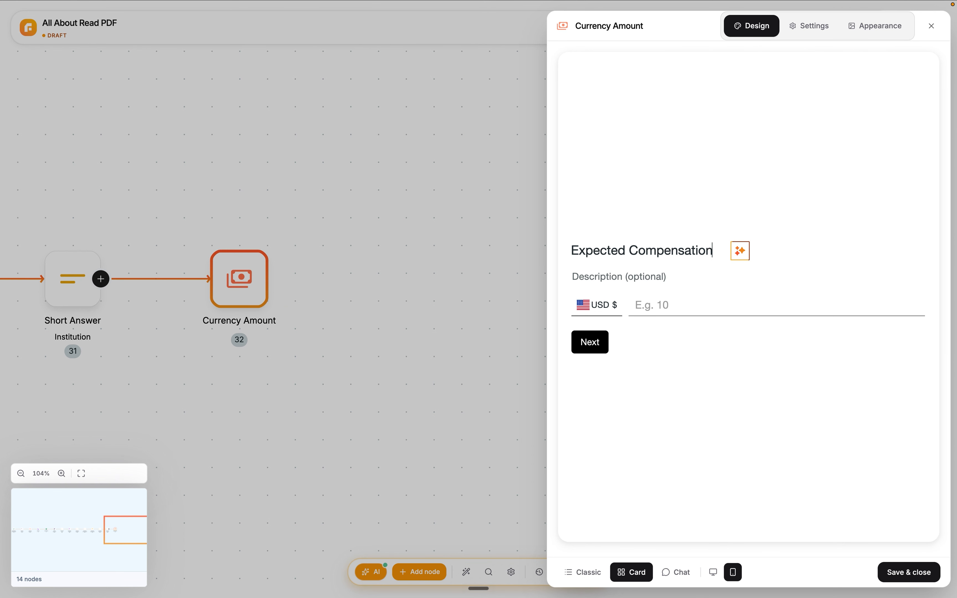
{"action": "left_click", "coordinate": [302, 270]}
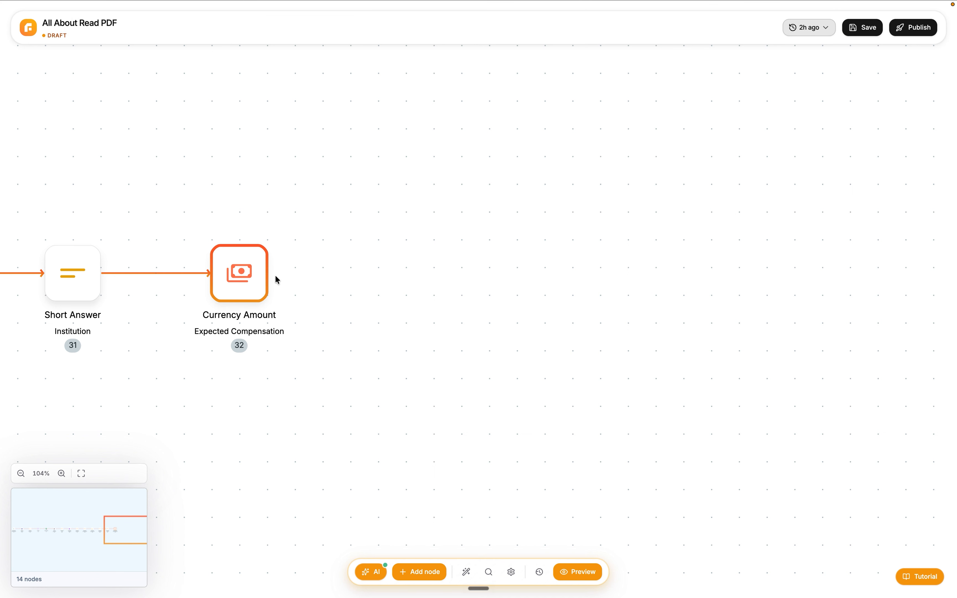
Add an If Else node after Expected Compensation with the condition TinyGPT.category equals "not a fit"
{"action": "left_click", "coordinate": [267, 272]}
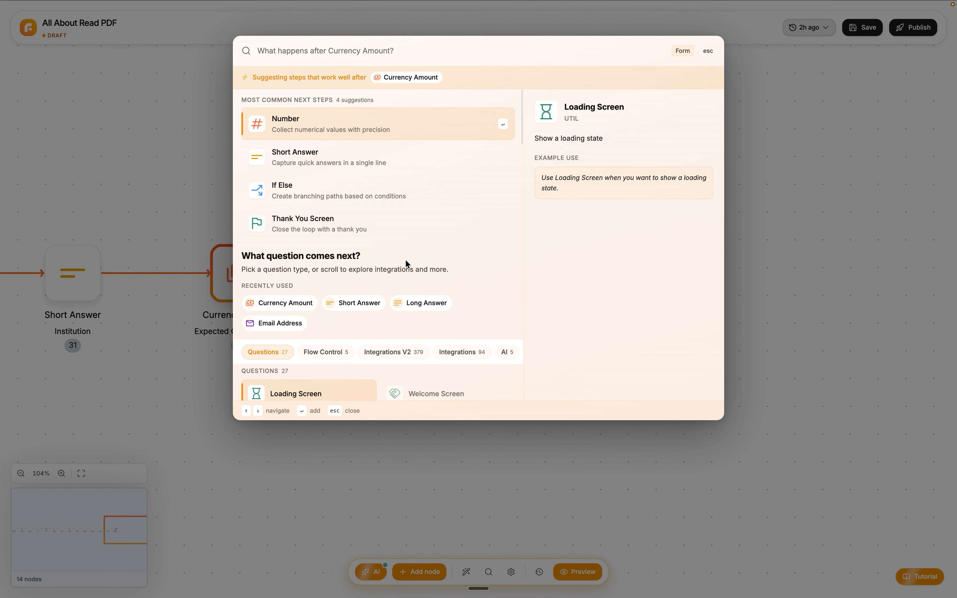
{"action": "scroll", "coordinate": [302, 321], "scroll_direction": "down", "scroll_amount": 5}
{"action": "left_click", "coordinate": [301, 321]}
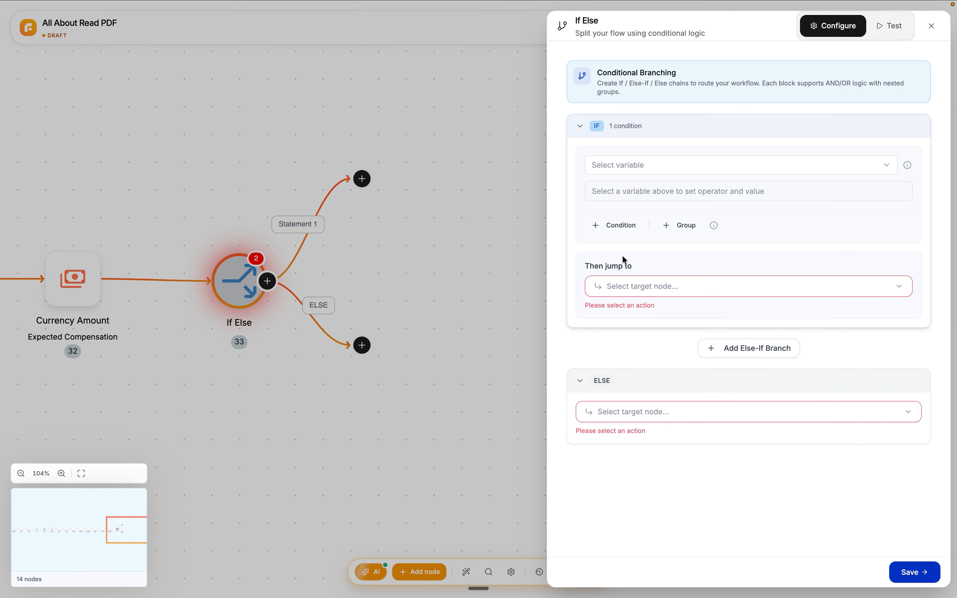
{"action": "left_click", "coordinate": [785, 163]}
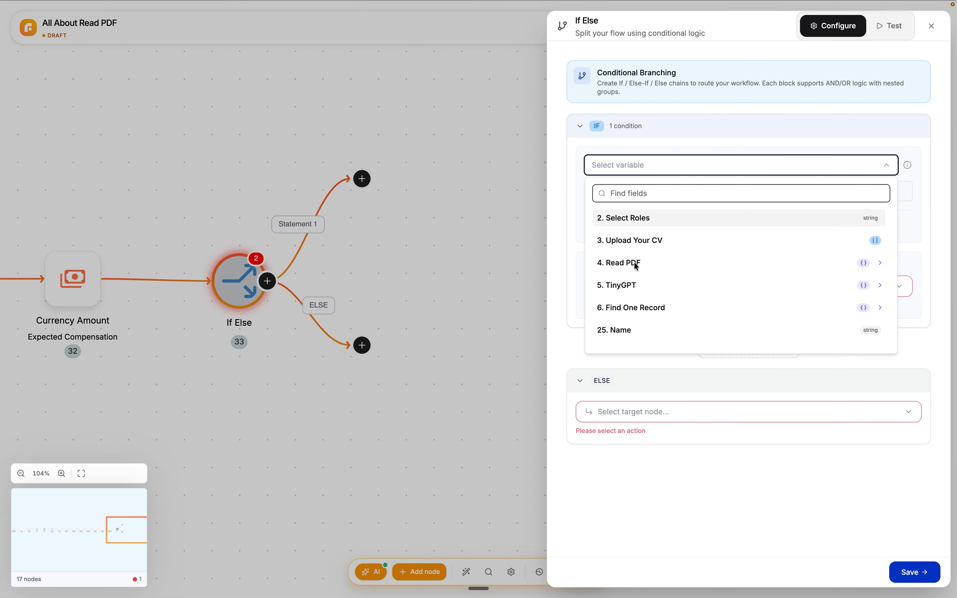
{"action": "left_click", "coordinate": [619, 280]}
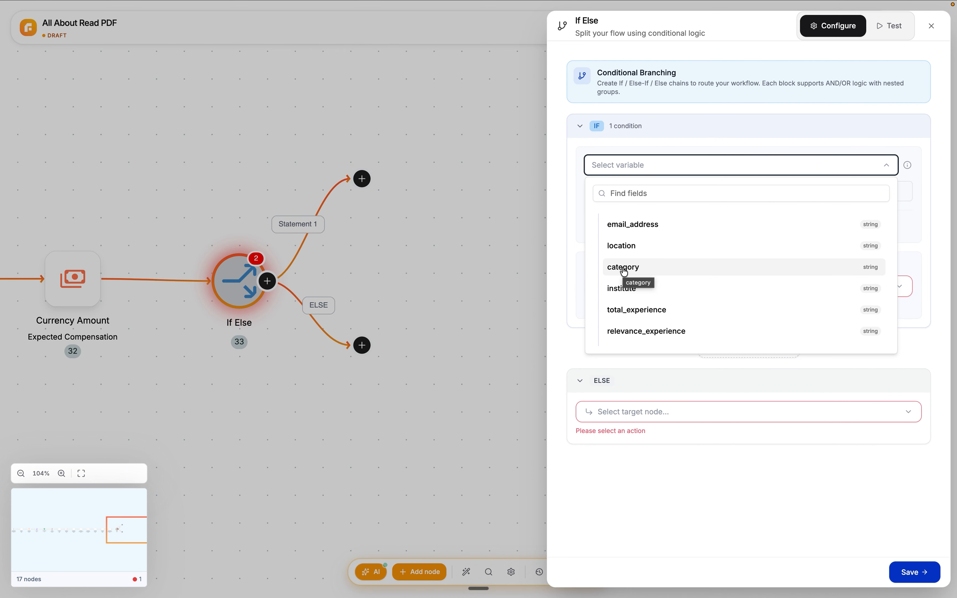
{"action": "left_click", "coordinate": [624, 271]}
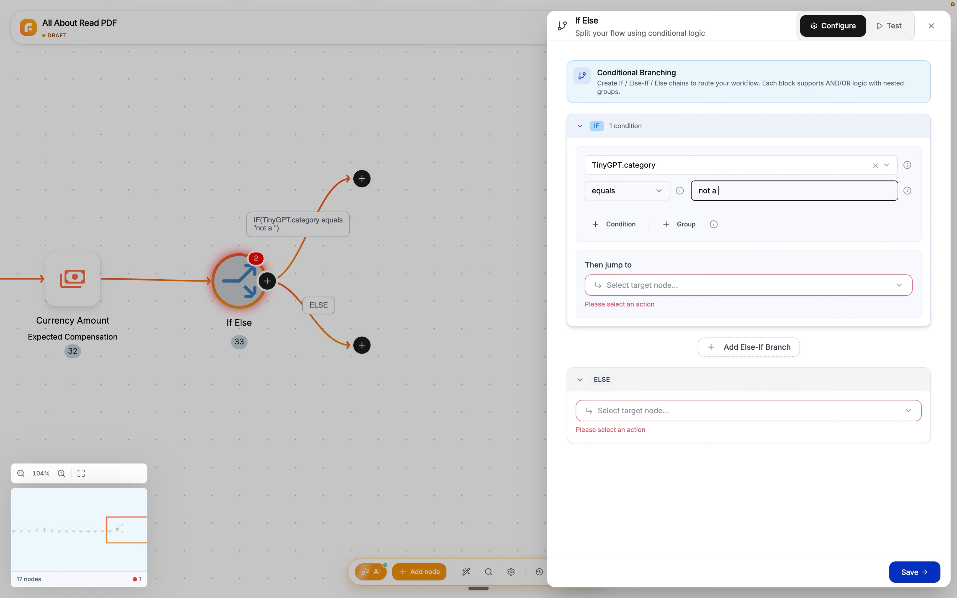
{"action": "type", "text": "fit"}
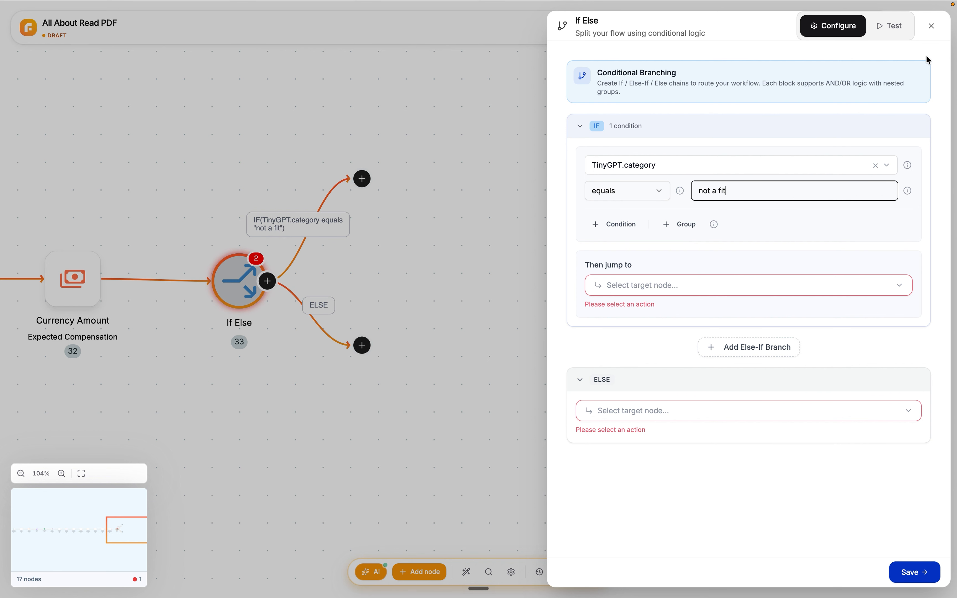
{"action": "left_click", "coordinate": [932, 26]}
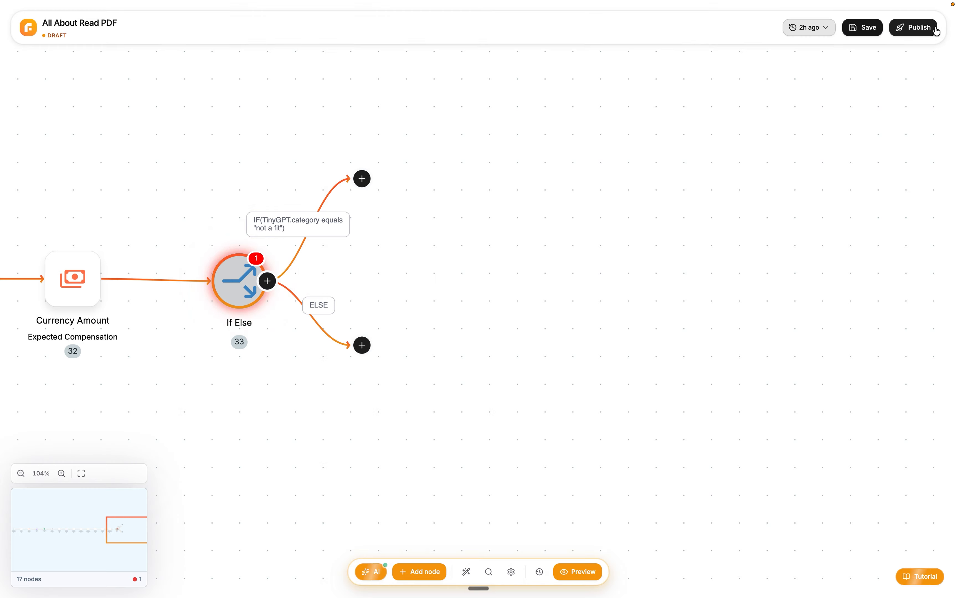
Add a Send Email node to the "not a fit" branch, with the Email Address answer as recipient and the company sender address
{"action": "left_click", "coordinate": [362, 179]}
{"action": "left_click", "coordinate": [312, 184]}
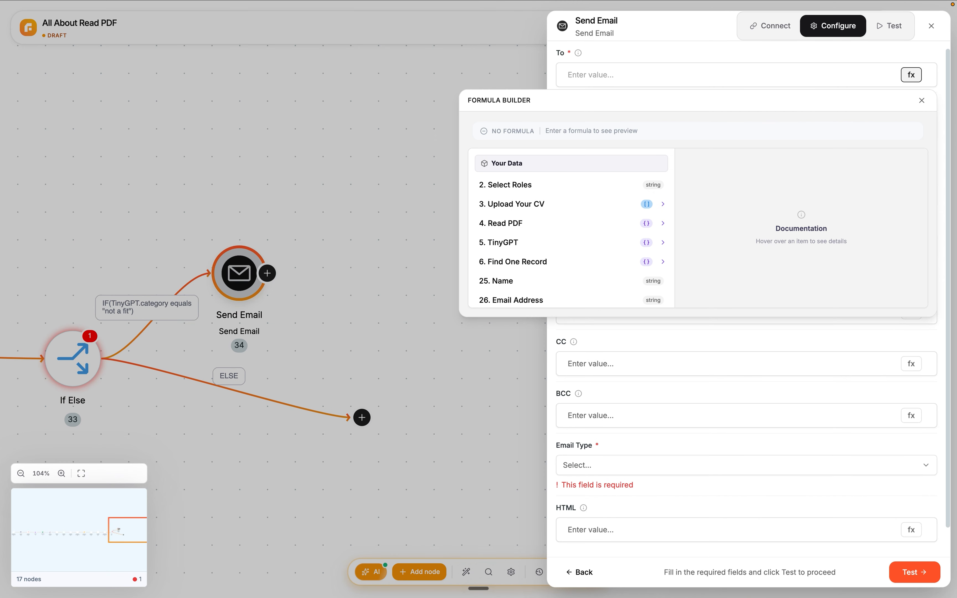
{"action": "left_click", "coordinate": [514, 300]}
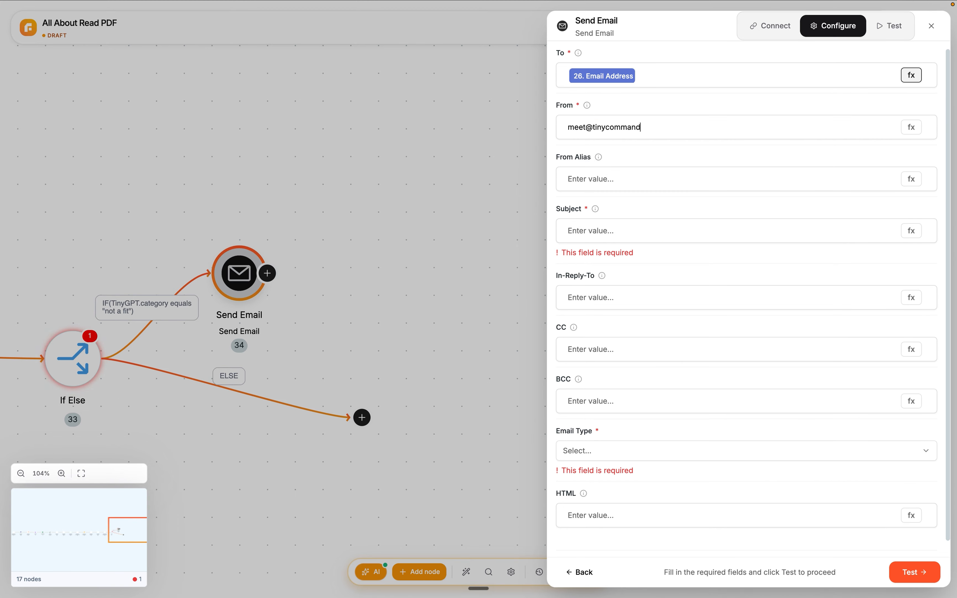
{"action": "type", "text": ".com"}
Set the subject to "Job Application Update - TinyCommand", use the ATS Rejection Mail template with name mapped to Name, and save the node
{"action": "left_click", "coordinate": [633, 232]}
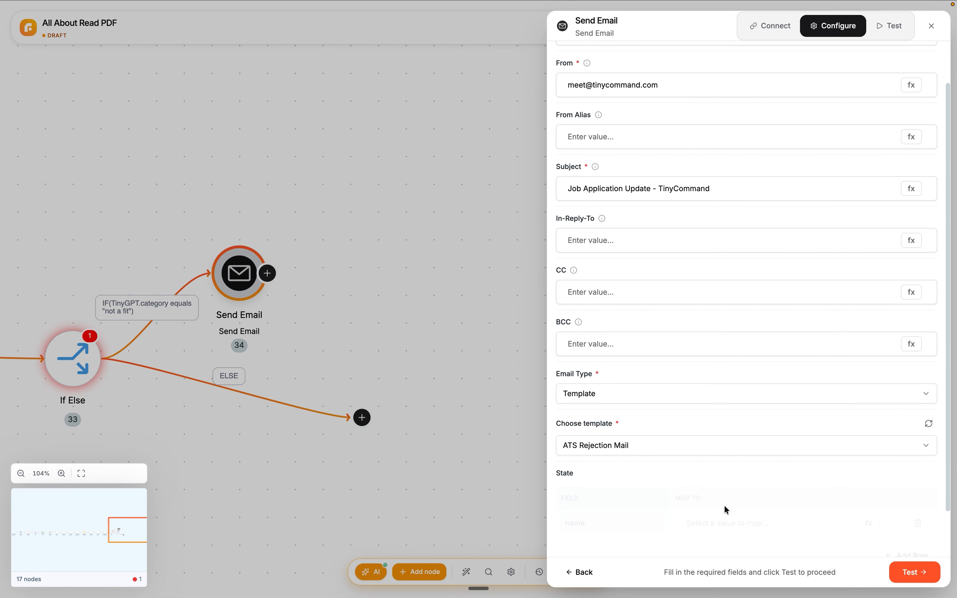
{"action": "left_click", "coordinate": [725, 526]}
{"action": "left_click", "coordinate": [907, 571]}
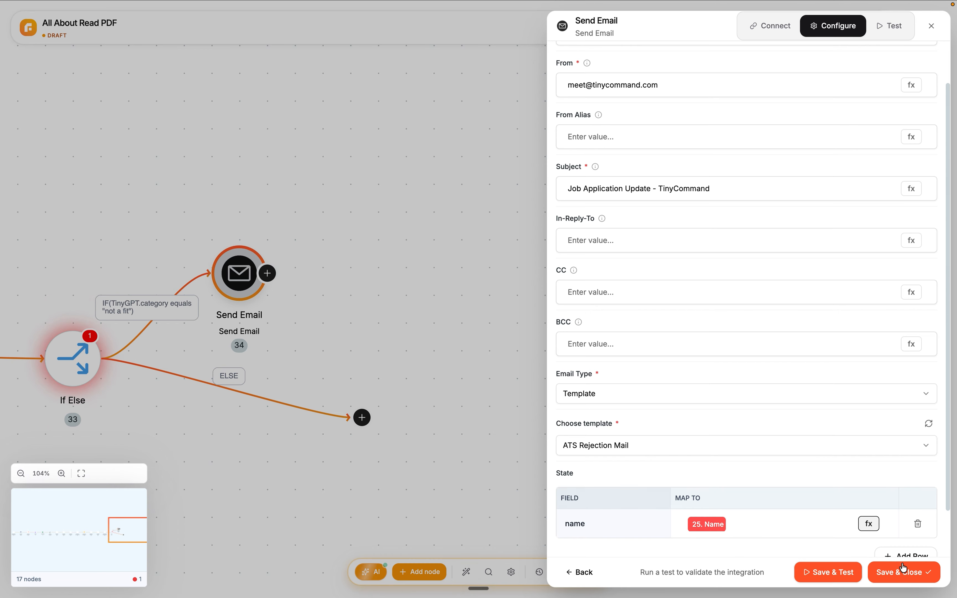
{"action": "left_click", "coordinate": [905, 570]}
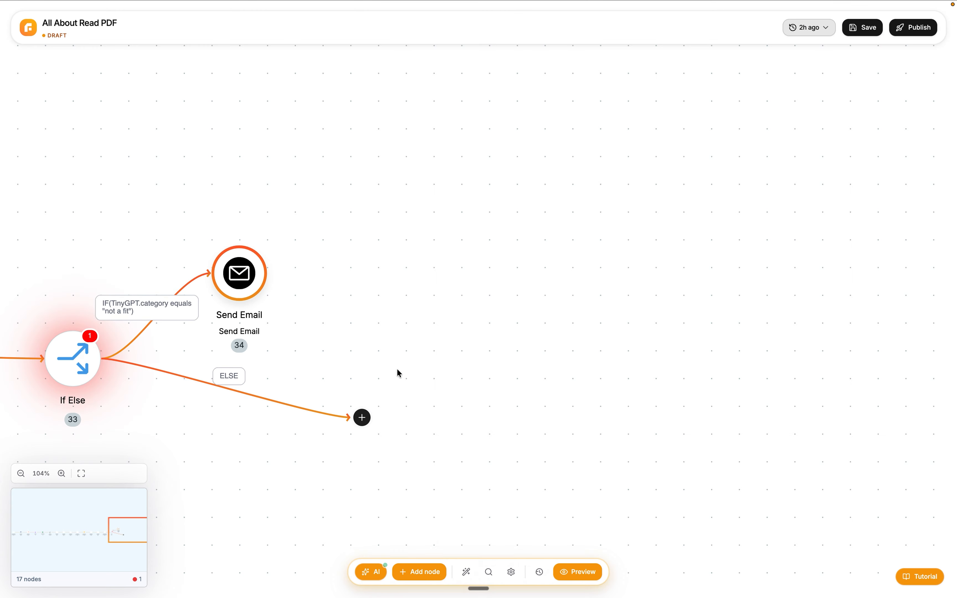
Add a Send Email node to the ELSE branch with the Email Address answer, the sender's address and the subject "Job Application Update - TinyCommand"
{"action": "left_click", "coordinate": [365, 417]}
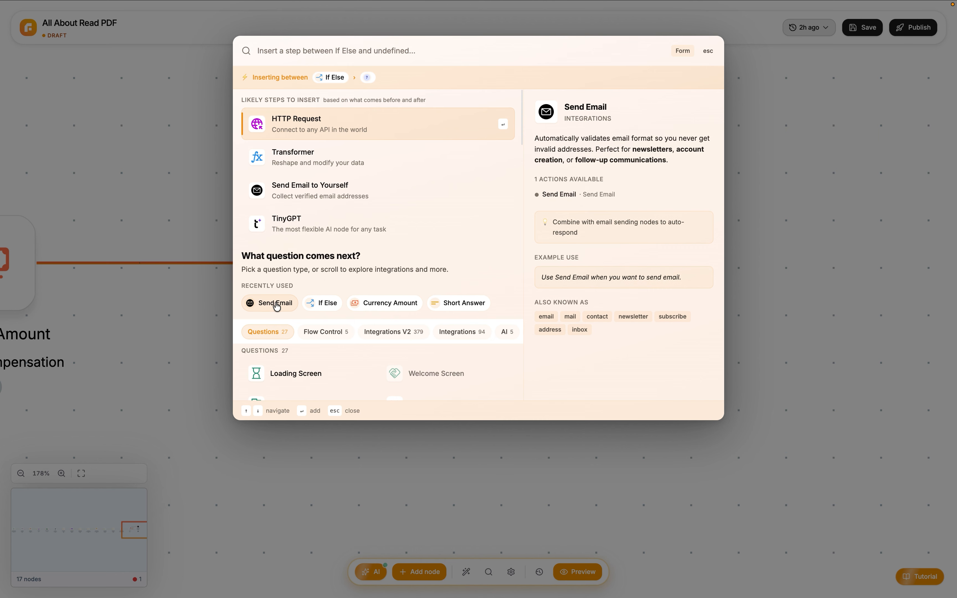
{"action": "left_click", "coordinate": [264, 310]}
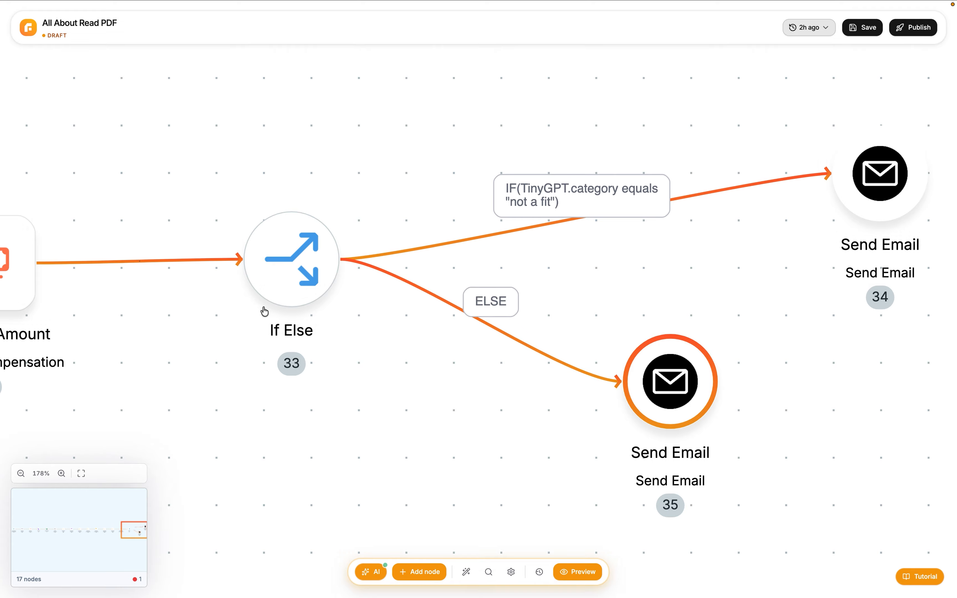
{"action": "type", "text": "d"}
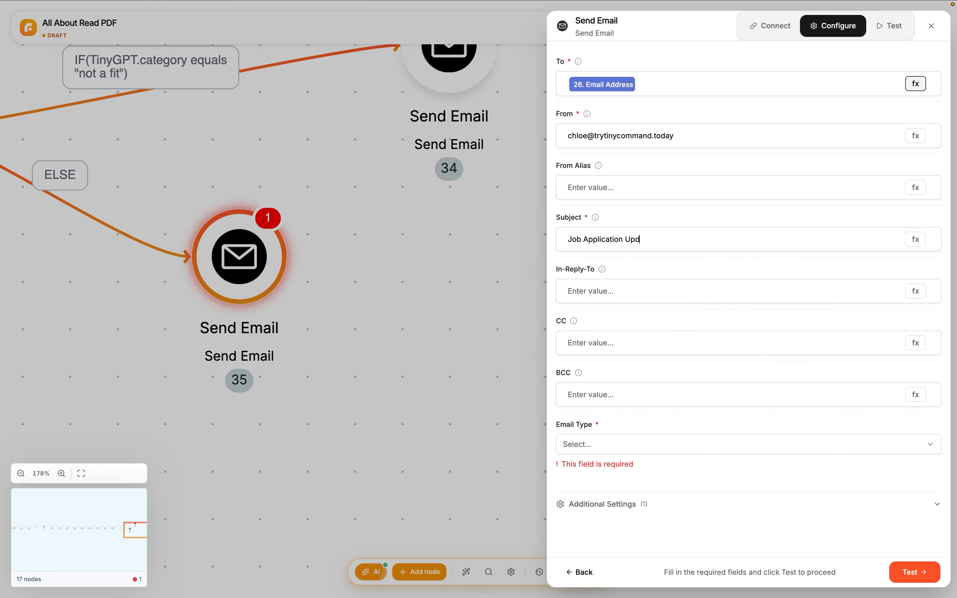
{"action": "type", "text": "ate -"}
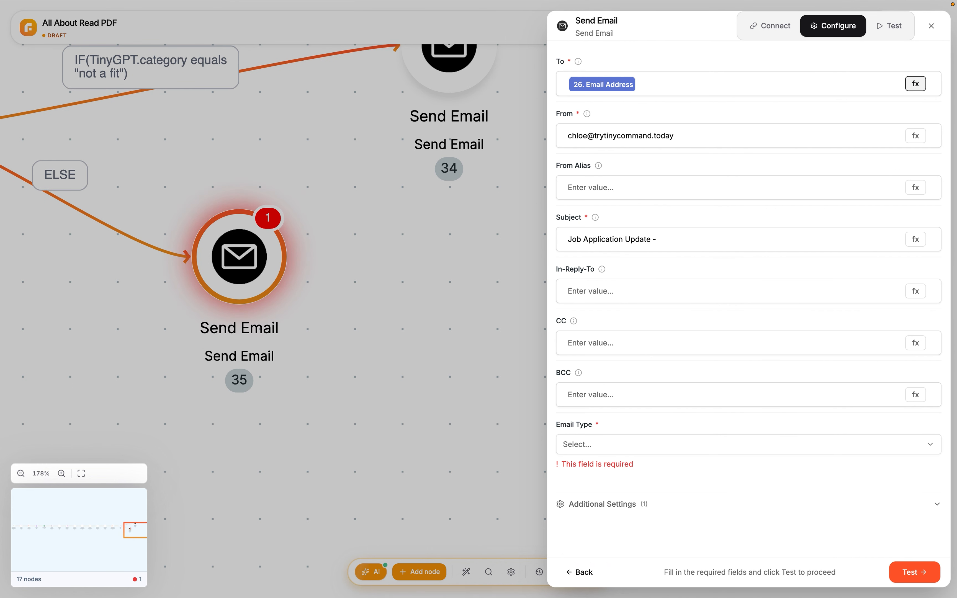
{"action": "type", "text": " TinyCommand"}
Set the ELSE branch email's type to Template and choose the ATS Shortlisting Mail template
{"action": "left_click", "coordinate": [592, 444]}
{"action": "left_click", "coordinate": [608, 495]}
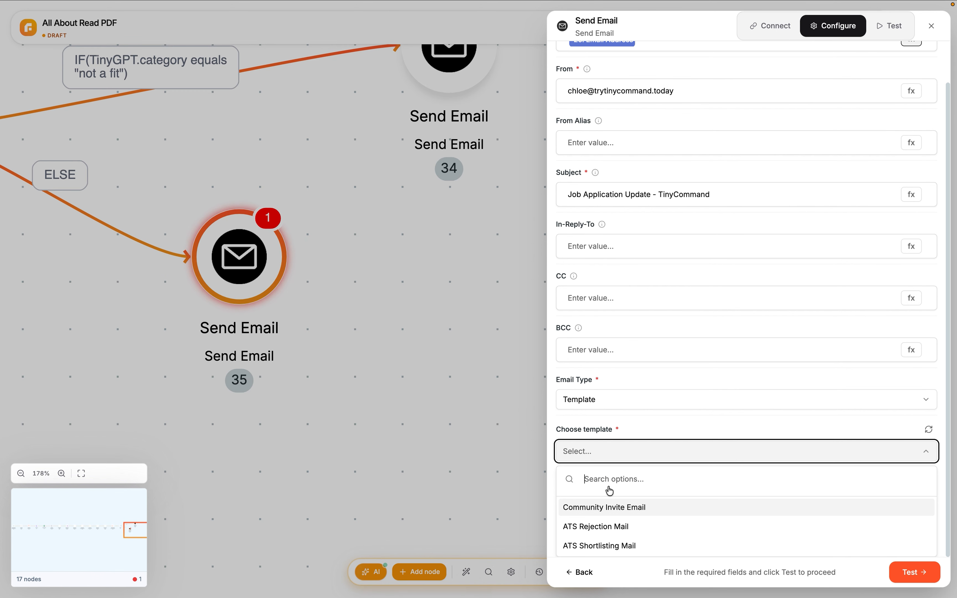
{"action": "left_click", "coordinate": [605, 547]}
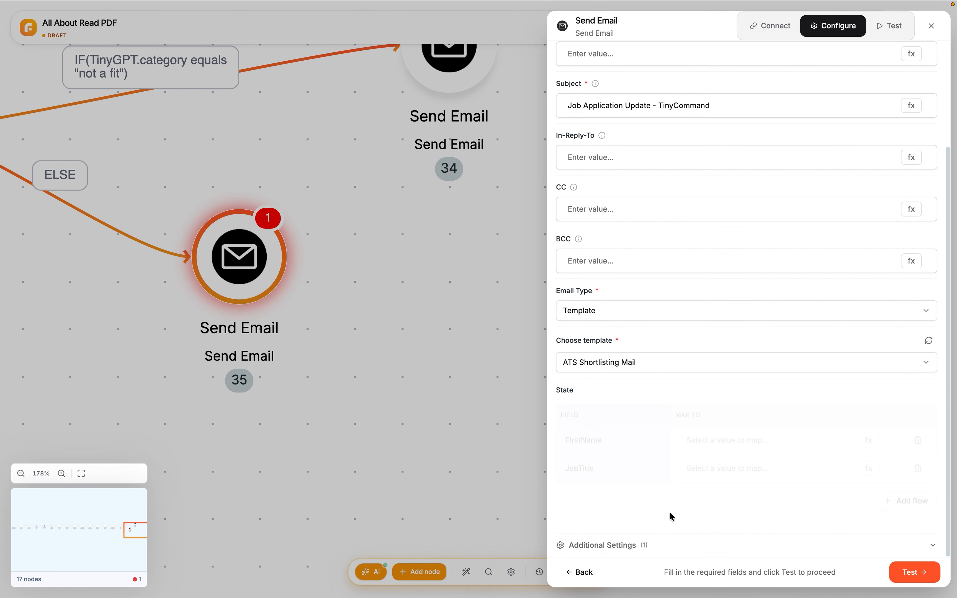
Map the shortlisting template's FirstName to the Name answer and JobTitle to Select Roles, and save the ELSE branch email node
{"action": "left_click", "coordinate": [713, 440]}
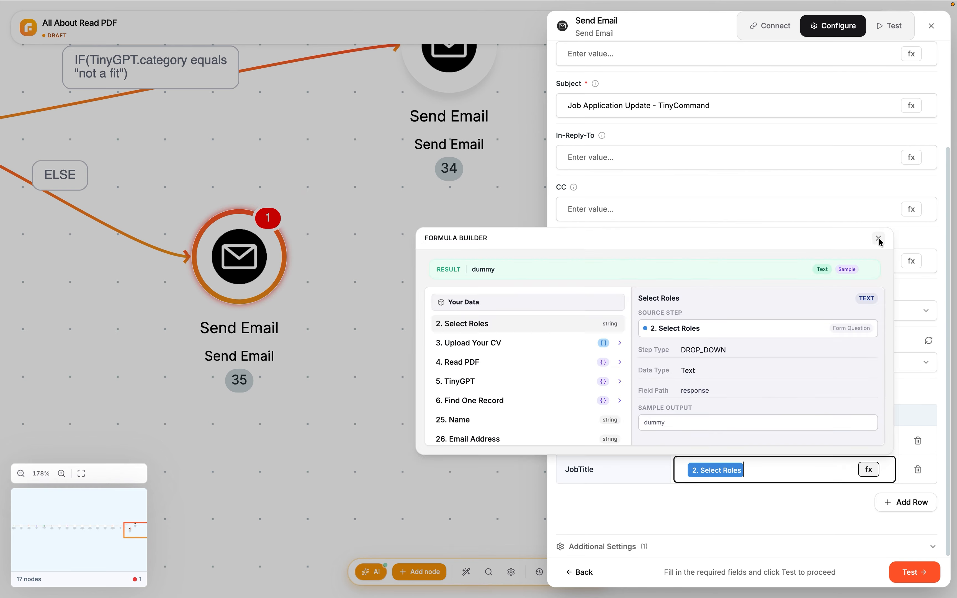
{"action": "left_click", "coordinate": [878, 239]}
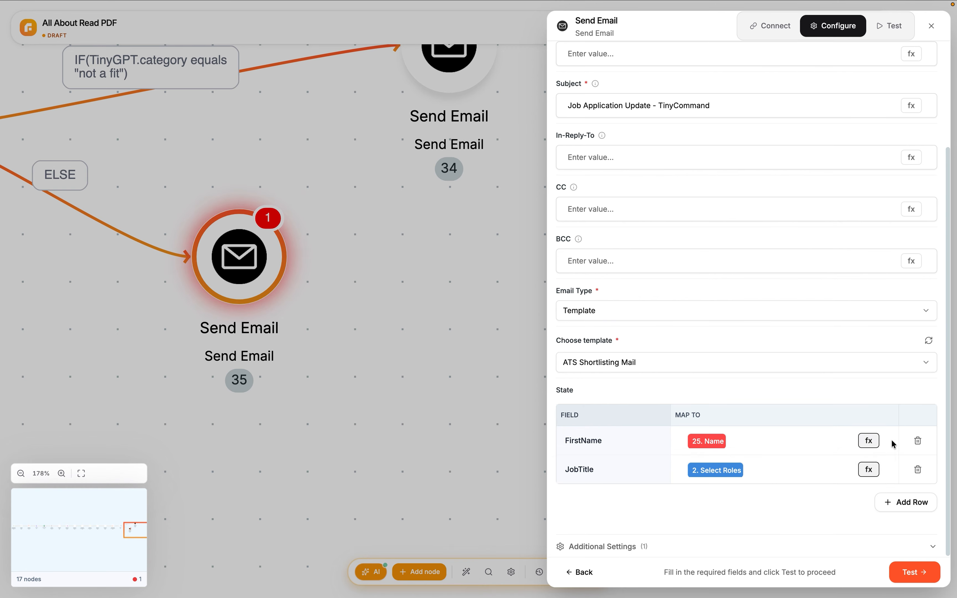
{"action": "left_click", "coordinate": [905, 577]}
{"action": "left_click", "coordinate": [905, 577]}
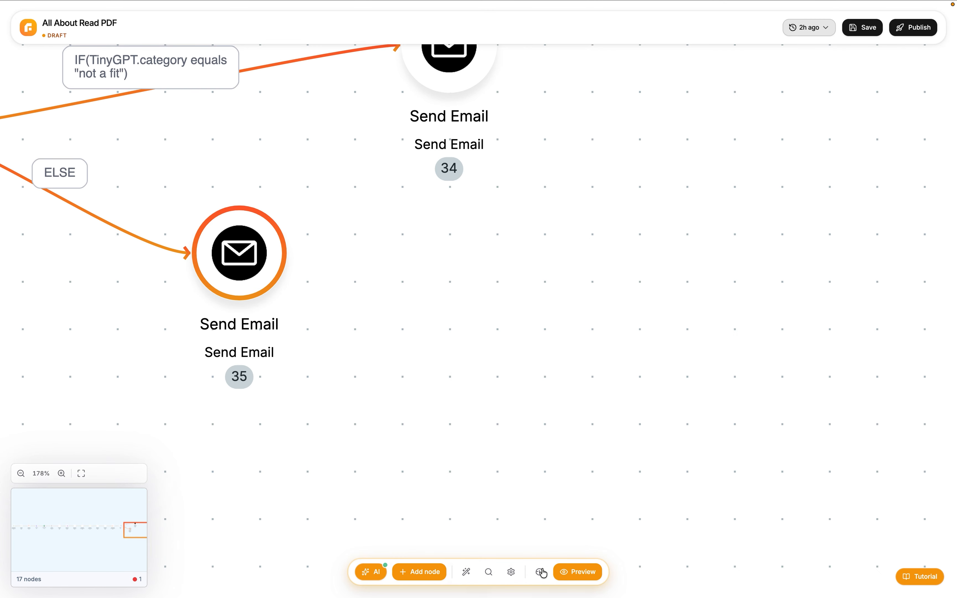
Publish the All About Read PDF form and start an application on the live form
{"action": "left_click", "coordinate": [463, 572]}
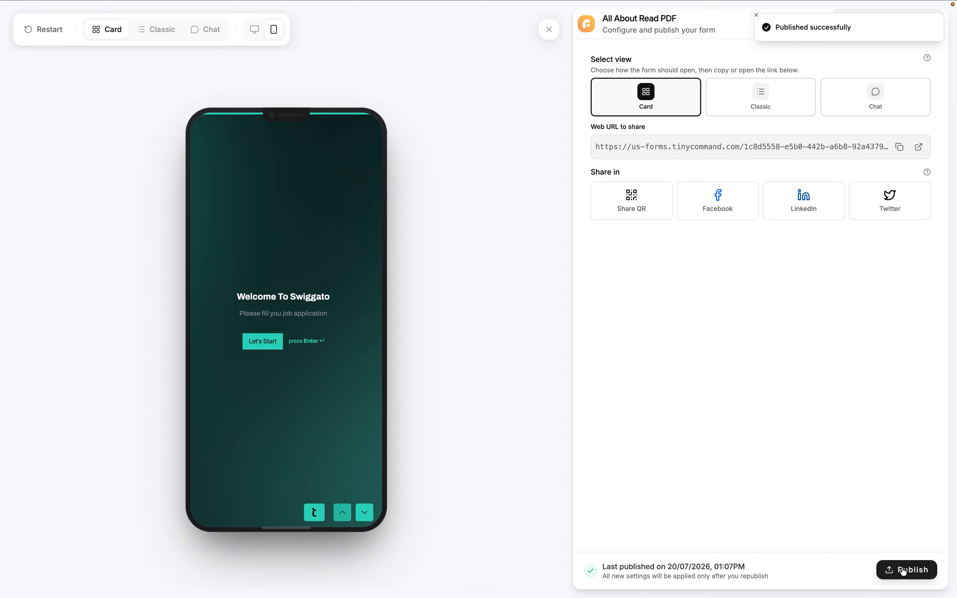
{"action": "left_click", "coordinate": [903, 570]}
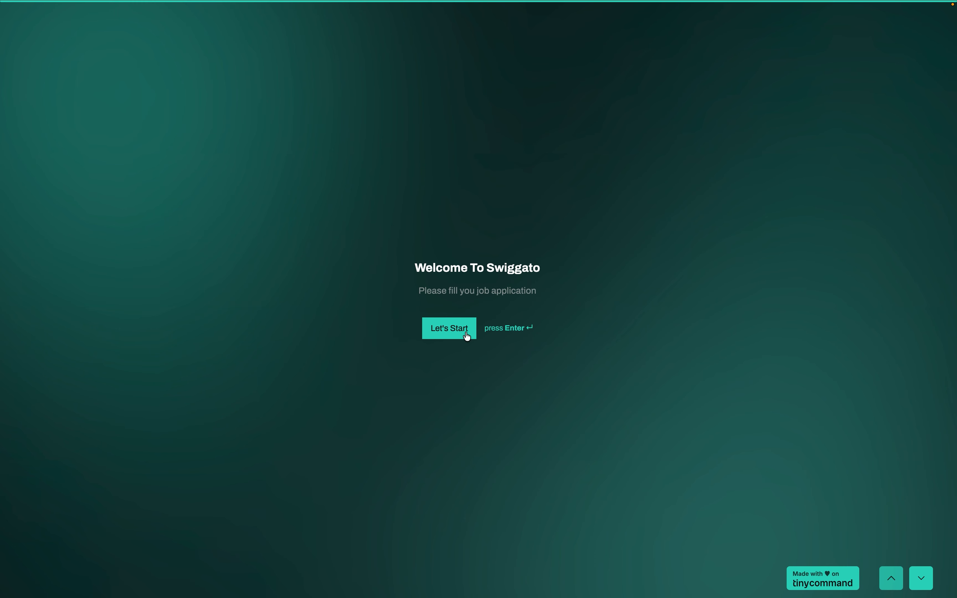
{"action": "left_click", "coordinate": [466, 335]}
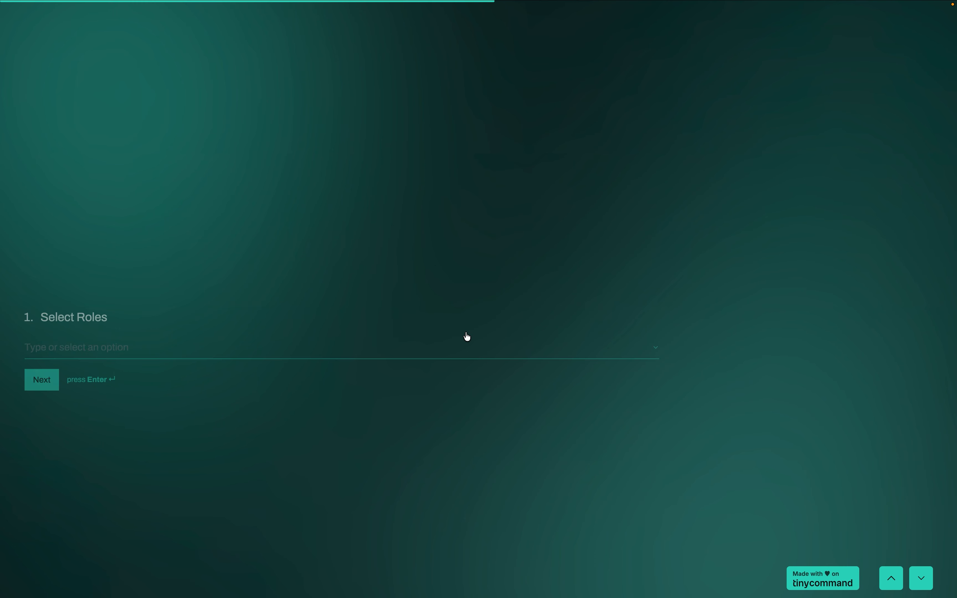
Choose a role in the live form and upload "graphic design resume.pdf" as the CV
{"action": "left_click", "coordinate": [335, 293]}
{"action": "left_click", "coordinate": [224, 411]}
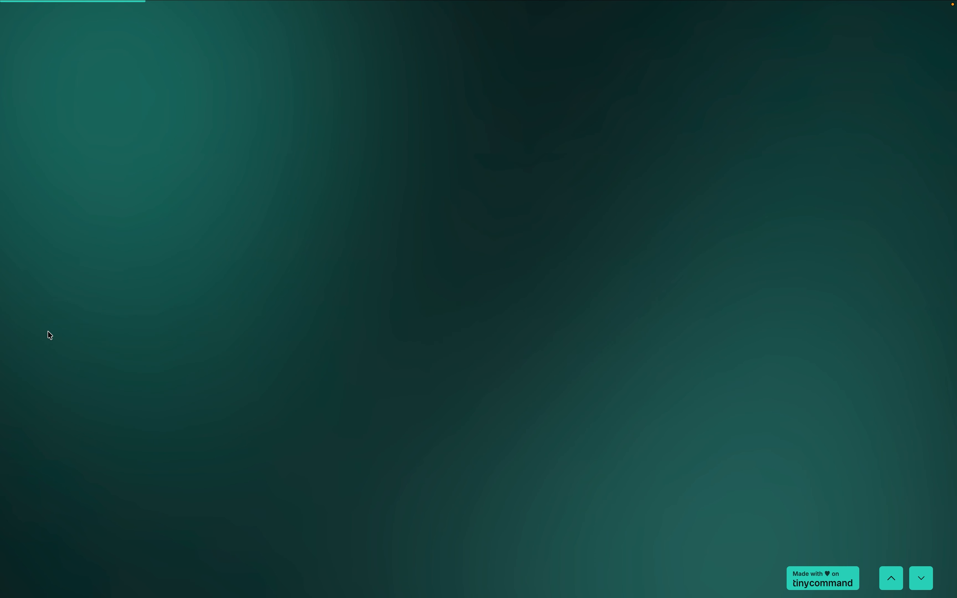
{"action": "left_click", "coordinate": [48, 331]}
{"action": "double_click", "coordinate": [272, 338]}
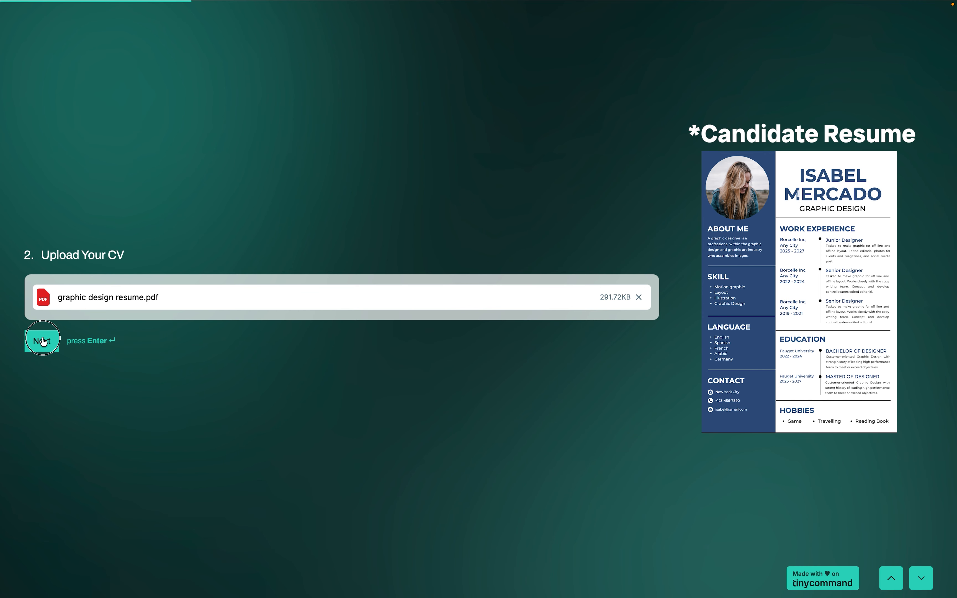
{"action": "left_click", "coordinate": [43, 341]}
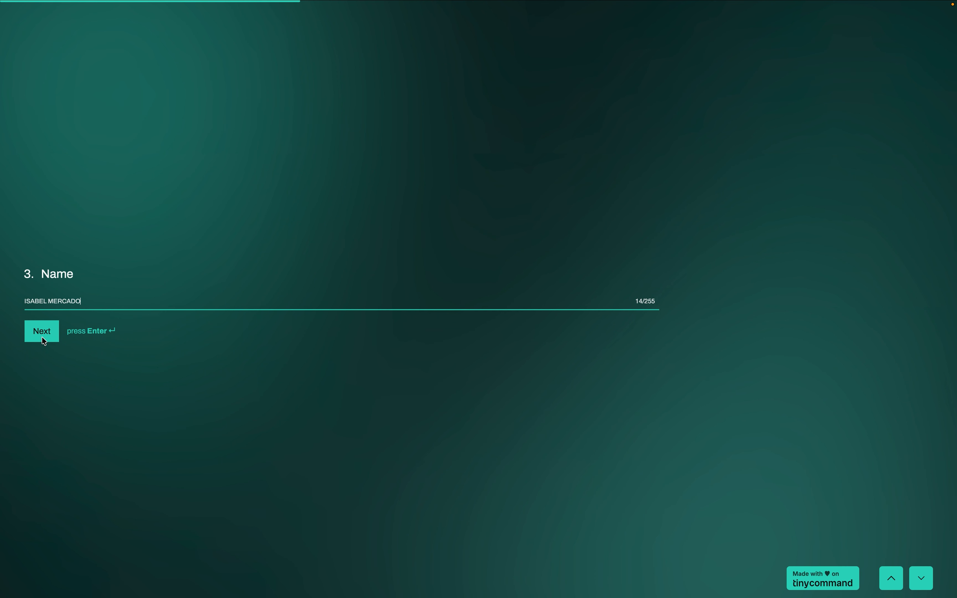
Accept the prefilled answers for Name, Email Address, Contact Number and Total Year of Experience
{"action": "key", "text": "Return"}
{"action": "key", "text": "Return"}
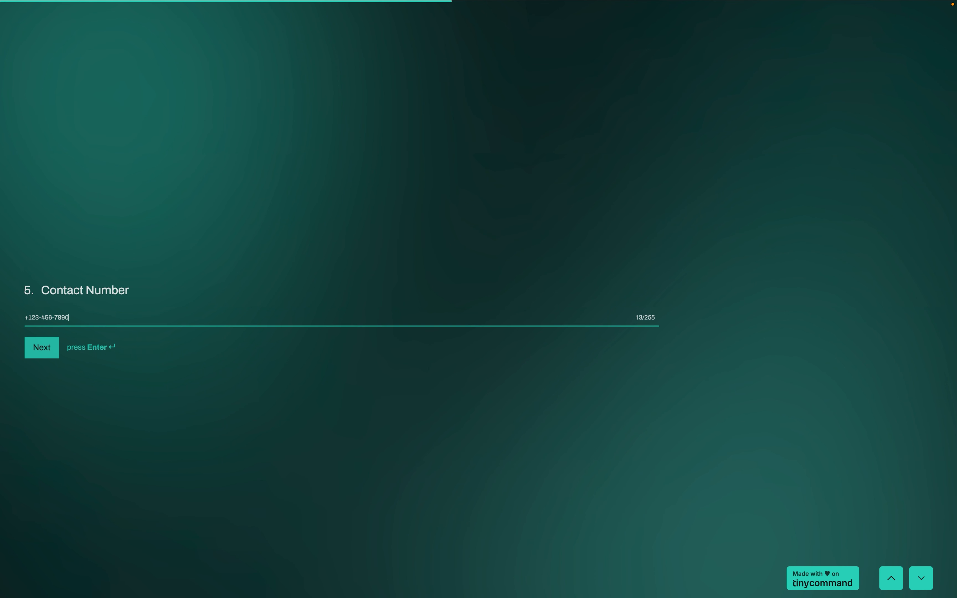
{"action": "key", "text": "Return"}
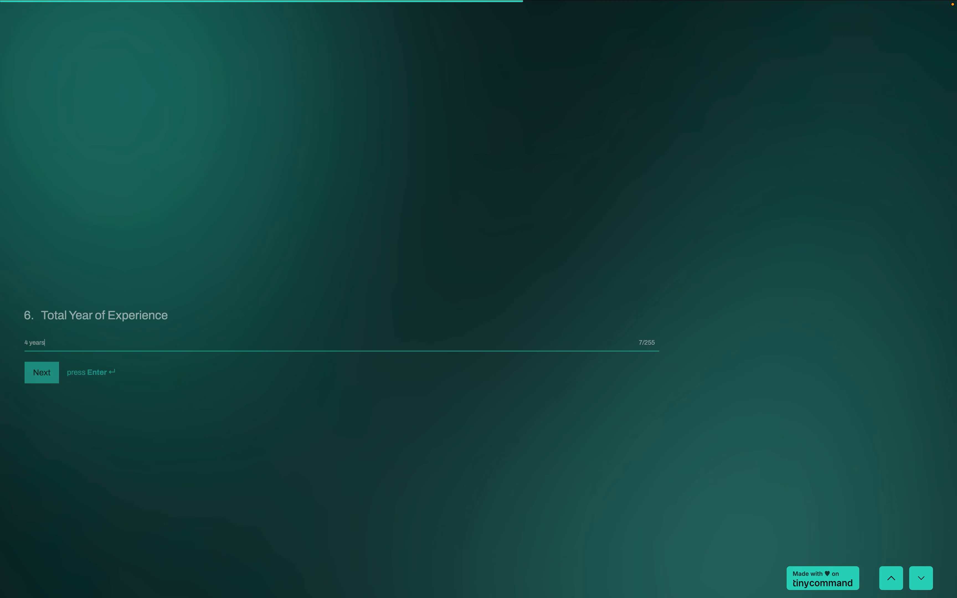
{"action": "key", "text": "Return"}
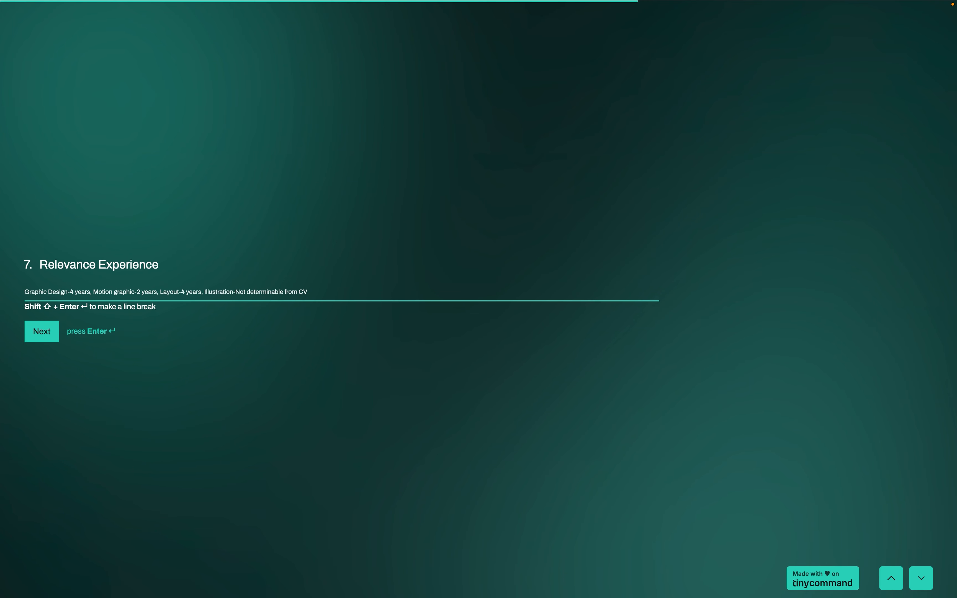
Set the Illustration entry in the Relevance Experience answer to 3.5 years and continue
{"action": "left_click_drag", "start_coordinate": [236, 291], "coordinate": [320, 293]}
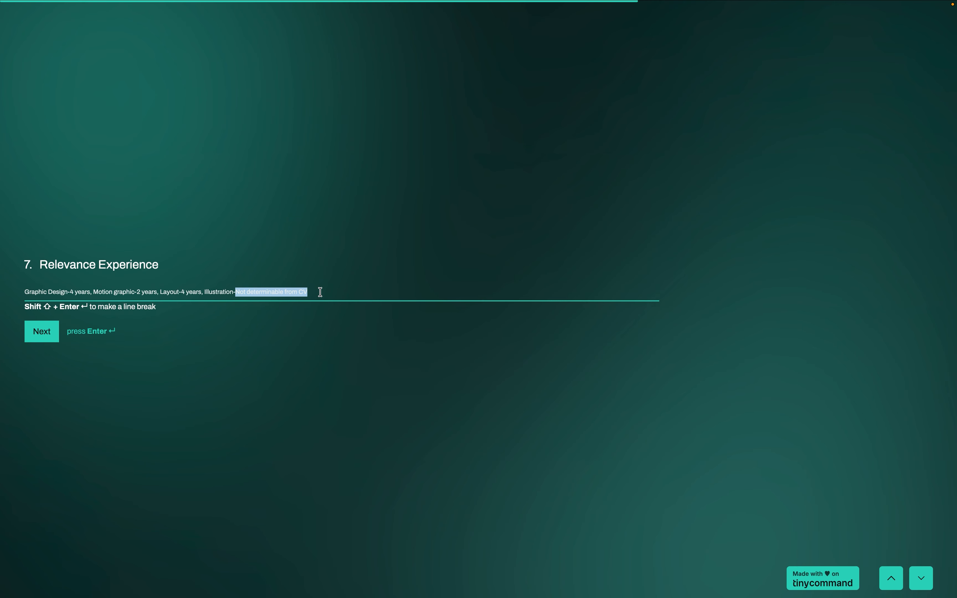
{"action": "type", "text": "3.5"}
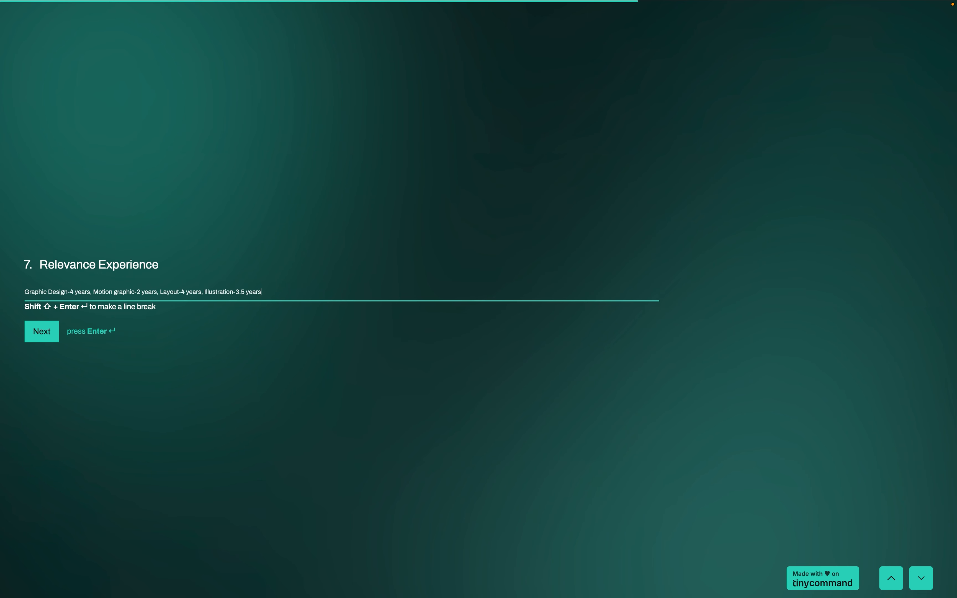
{"action": "key", "text": "Return"}
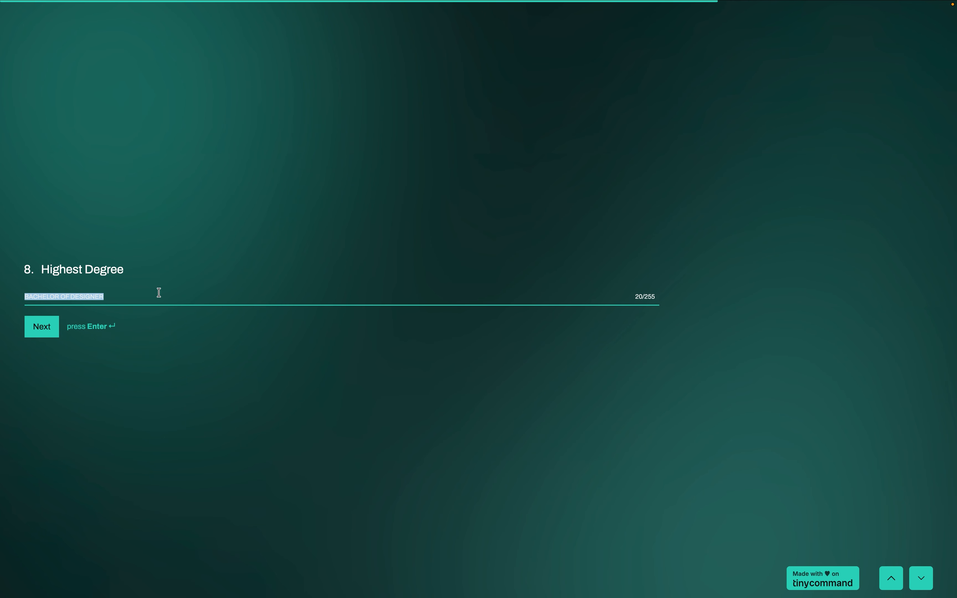
Continue through Highest Degree and Institution, and submit an Expected Compensation of 40000 USD
{"action": "key", "text": "Return"}
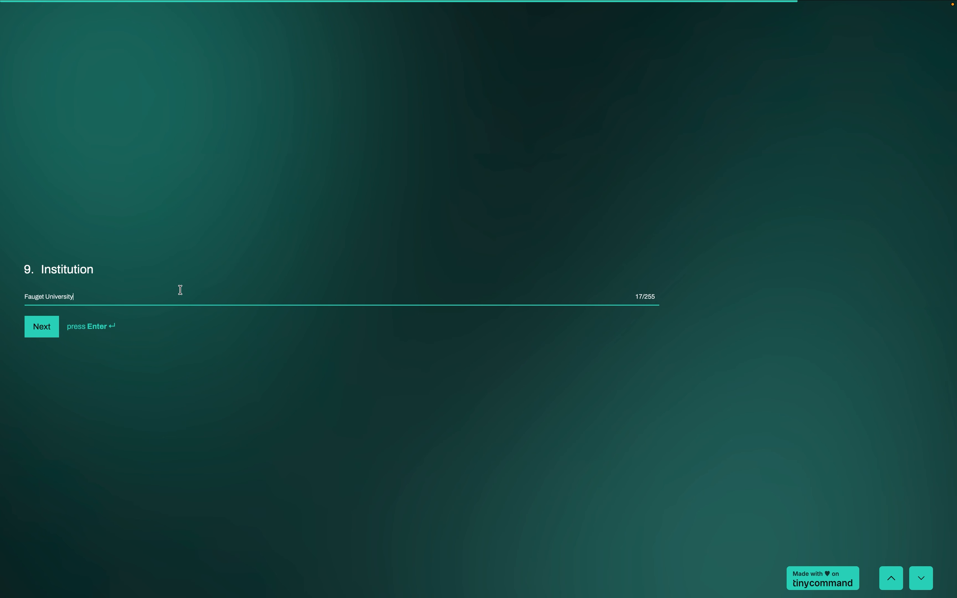
{"action": "key", "text": "Return"}
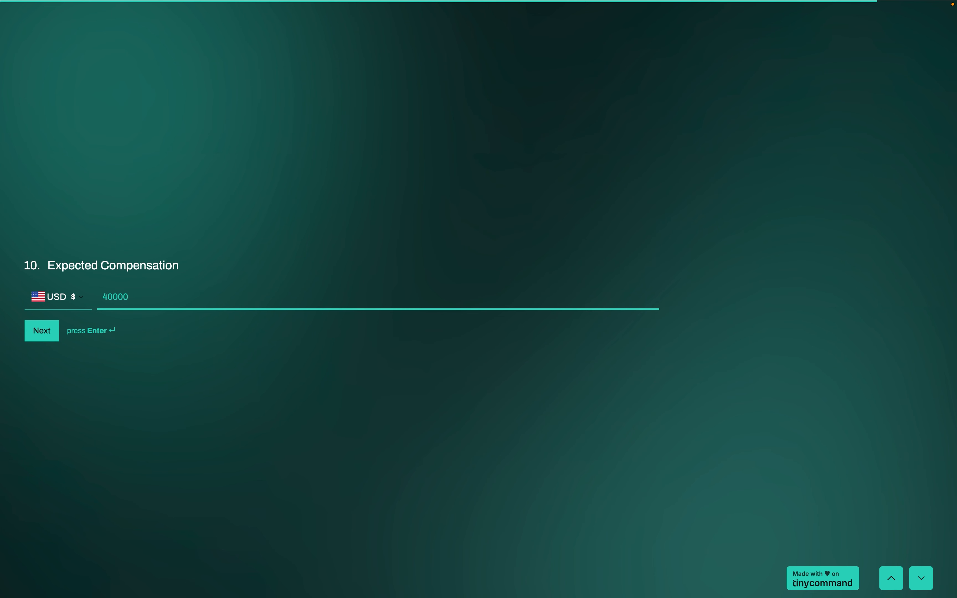
{"action": "key", "text": "Return"}
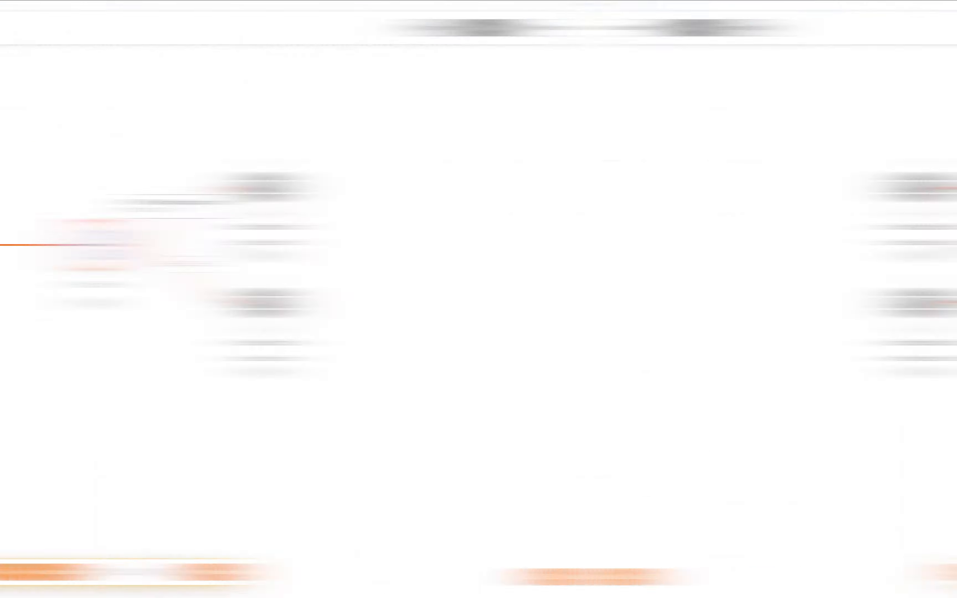
Review the form's workflow from the email branches back to the File Upload, Read PDF, Find One Record and TinyGPT nodes
{"action": "scroll", "coordinate": [601, 248], "scroll_direction": "left", "scroll_amount": 15}
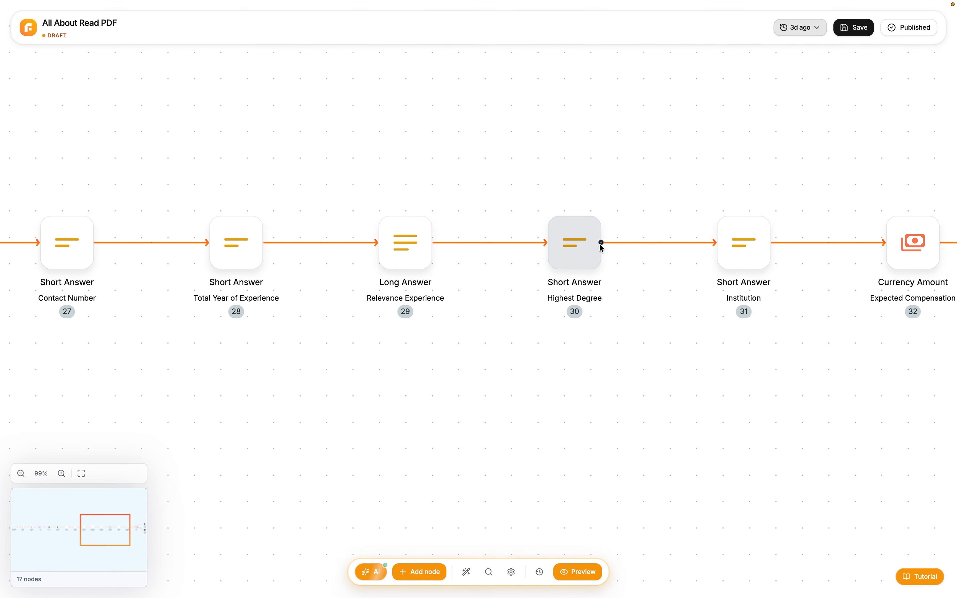
{"action": "scroll", "coordinate": [600, 246], "scroll_direction": "down", "scroll_amount": 5}
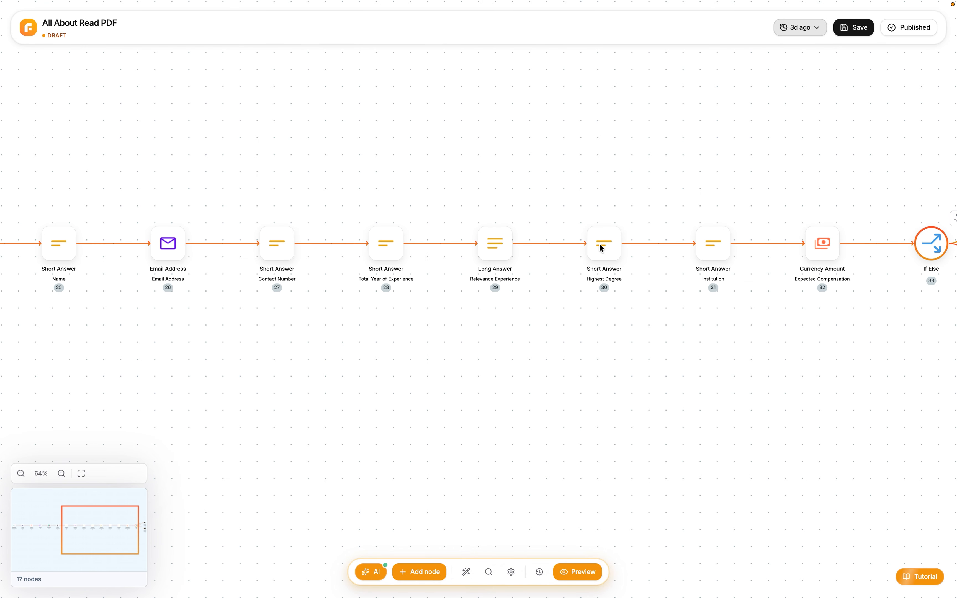
{"action": "scroll", "coordinate": [601, 246], "scroll_direction": "left", "scroll_amount": 3}
{"action": "scroll", "coordinate": [599, 244], "scroll_direction": "left", "scroll_amount": 9}
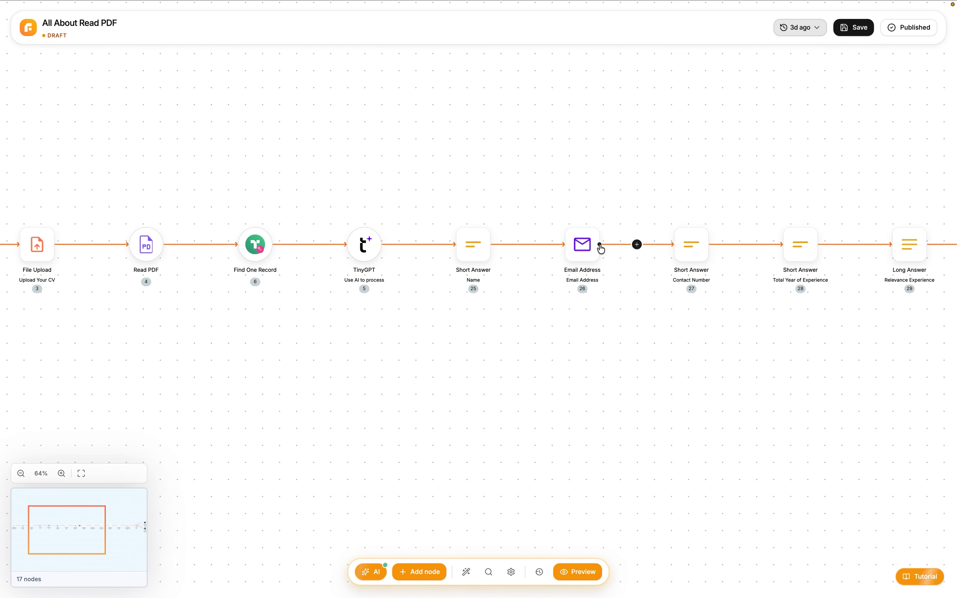
{"action": "scroll", "coordinate": [600, 245], "scroll_direction": "left", "scroll_amount": 3}
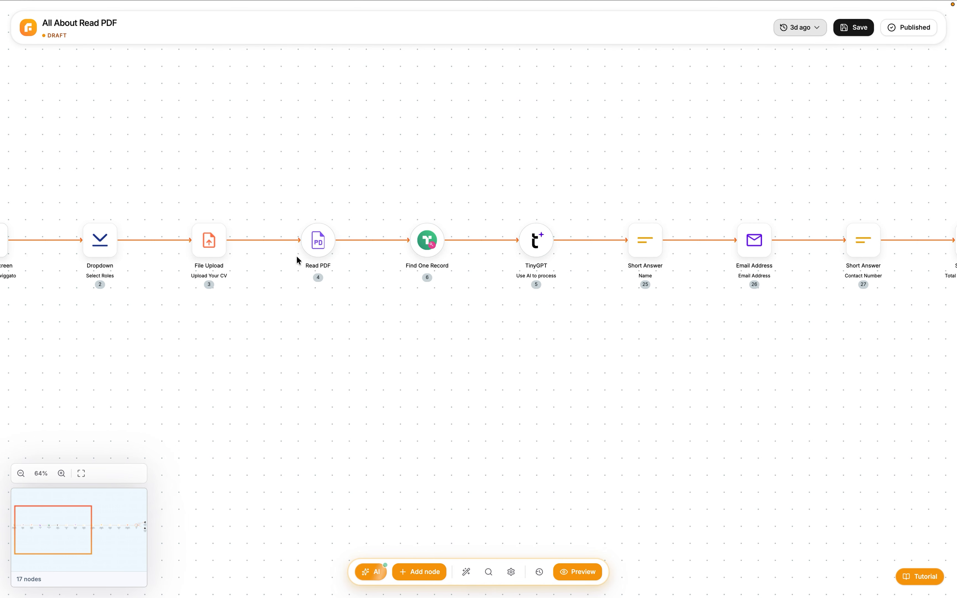
{"action": "scroll", "coordinate": [293, 255], "scroll_direction": "up", "scroll_amount": 5}
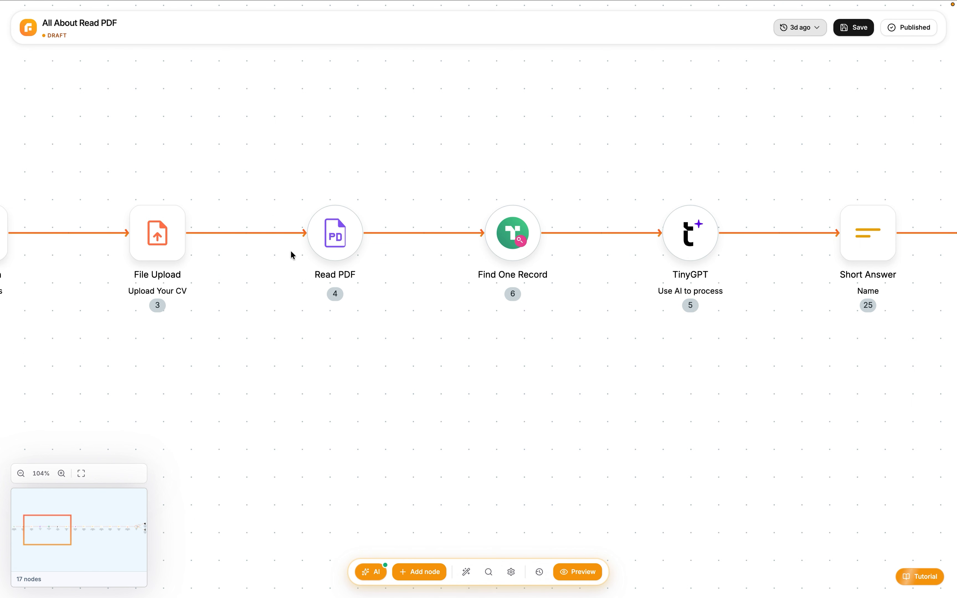
{"action": "scroll", "coordinate": [295, 253], "scroll_direction": "up", "scroll_amount": 2}
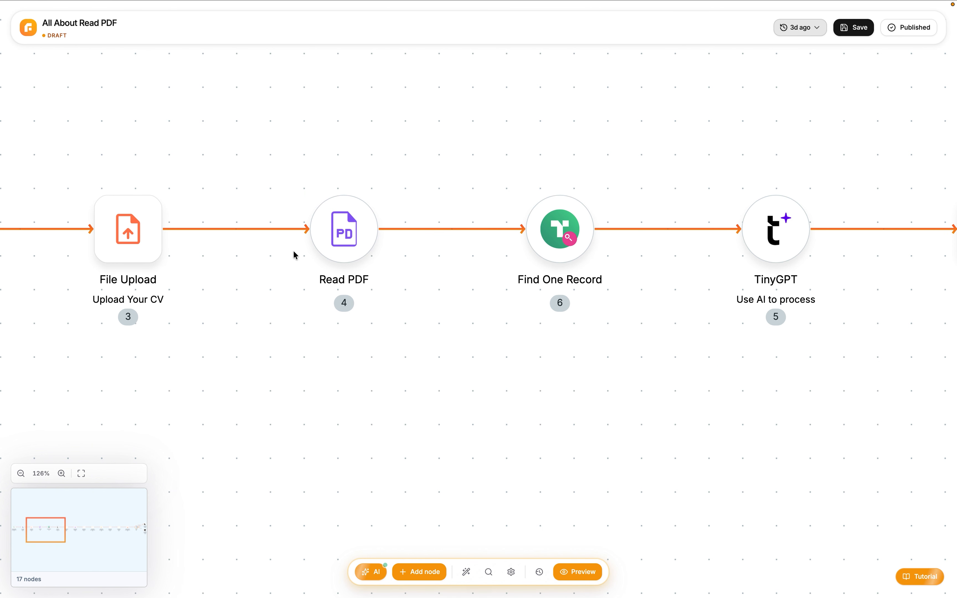
{"action": "scroll", "coordinate": [293, 252], "scroll_direction": "up", "scroll_amount": 3}
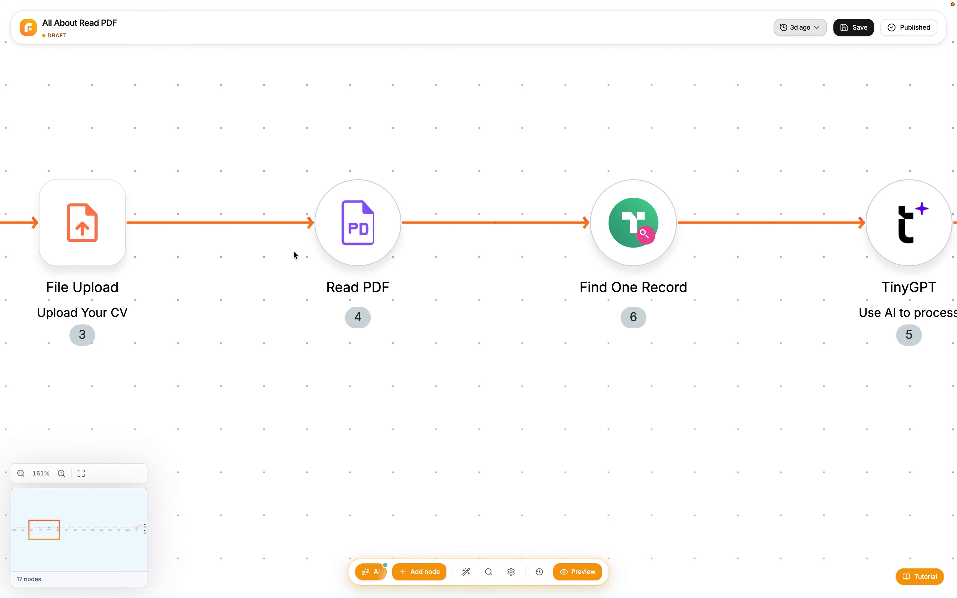